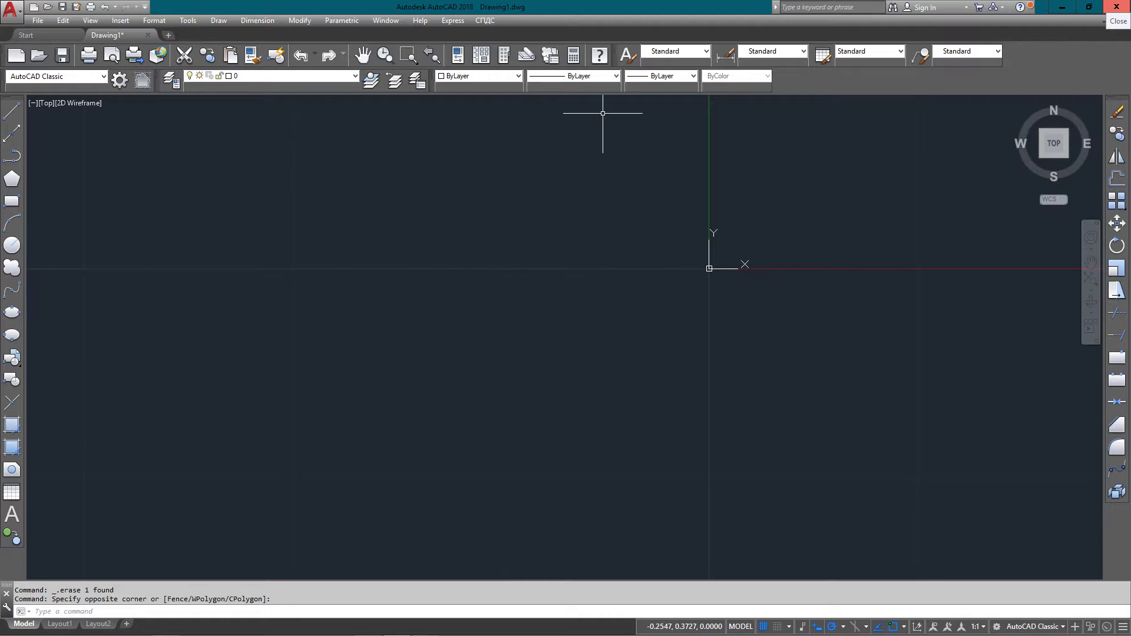
Draw a 5-unit vertical line from 0,0 to @0,5
{"action": "type", "text": "l"}
{"action": "key", "text": "Return"}
{"action": "type", "text": "0"}
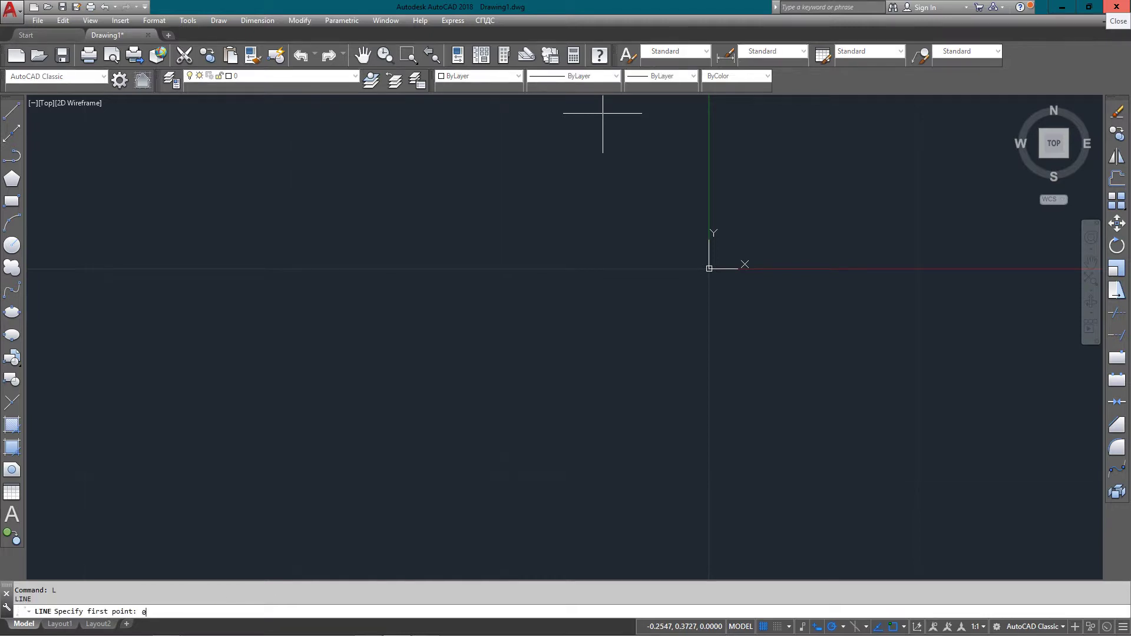
{"action": "key", "text": "Return"}
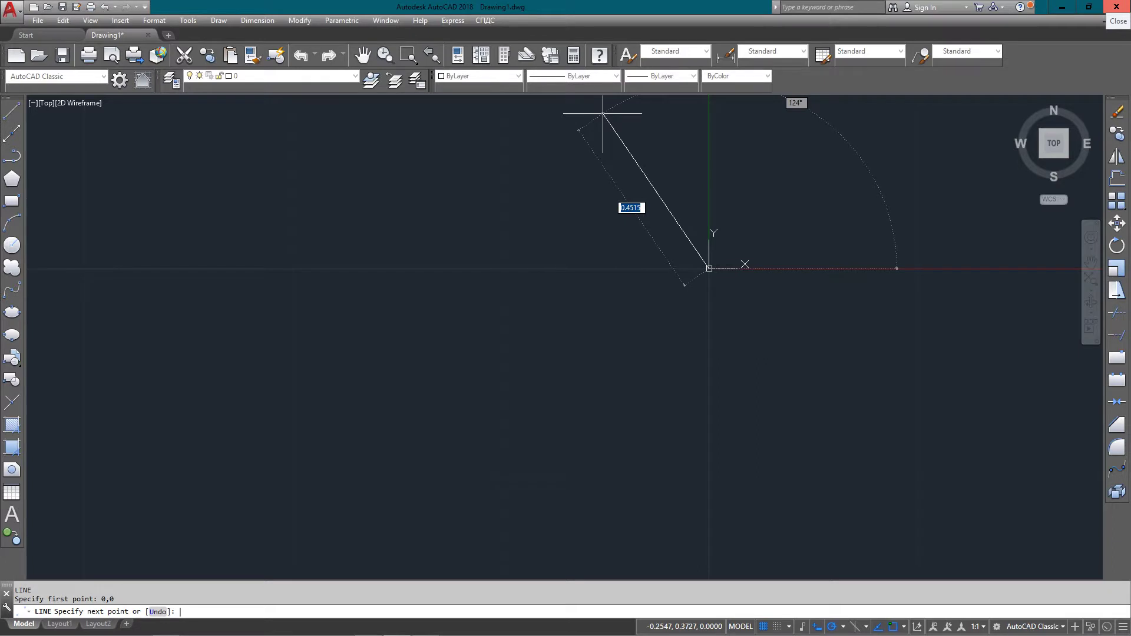
{"action": "type", "text": "@0,5"}
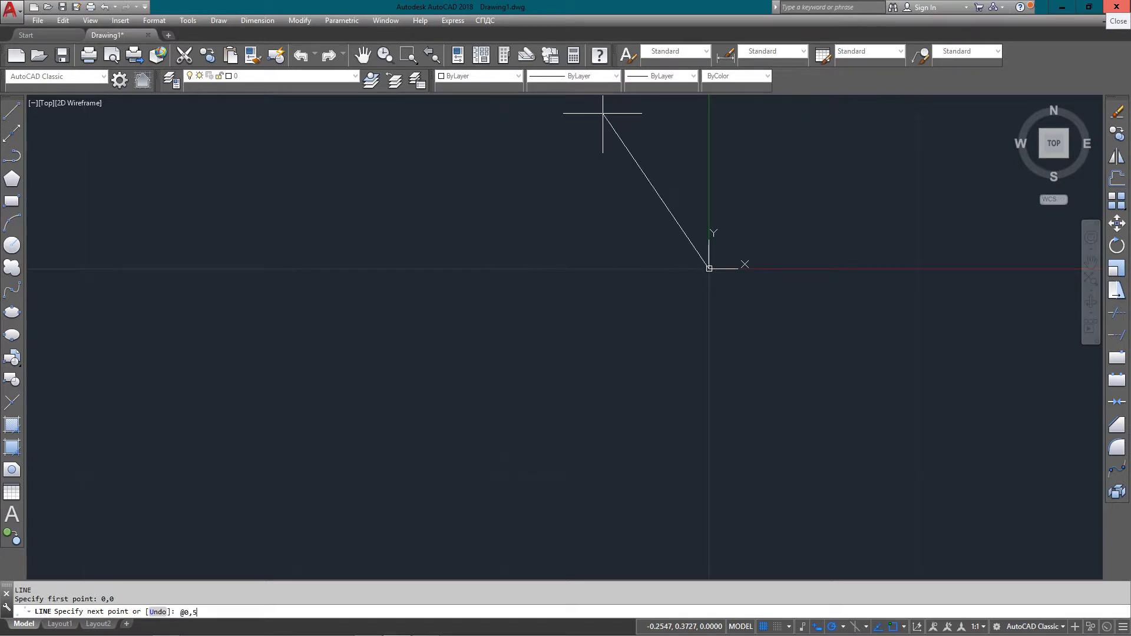
{"action": "key", "text": "Return"}
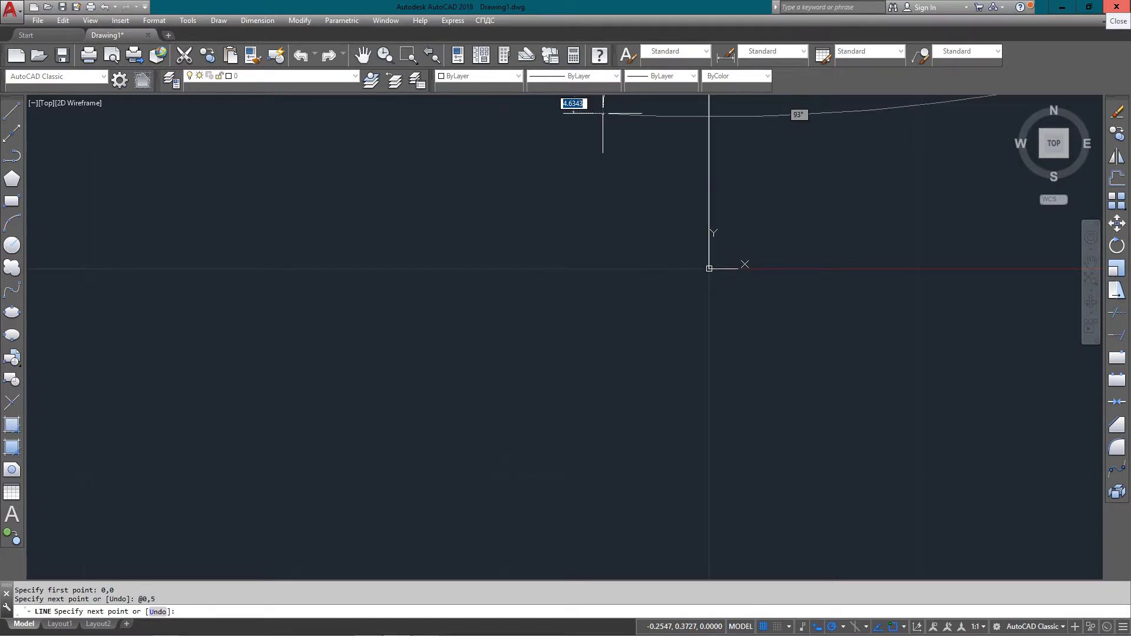
{"action": "key", "text": "Escape"}
Window-zoom around the line and start the ARRAY command
{"action": "type", "text": "z"}
{"action": "key", "text": "Return"}
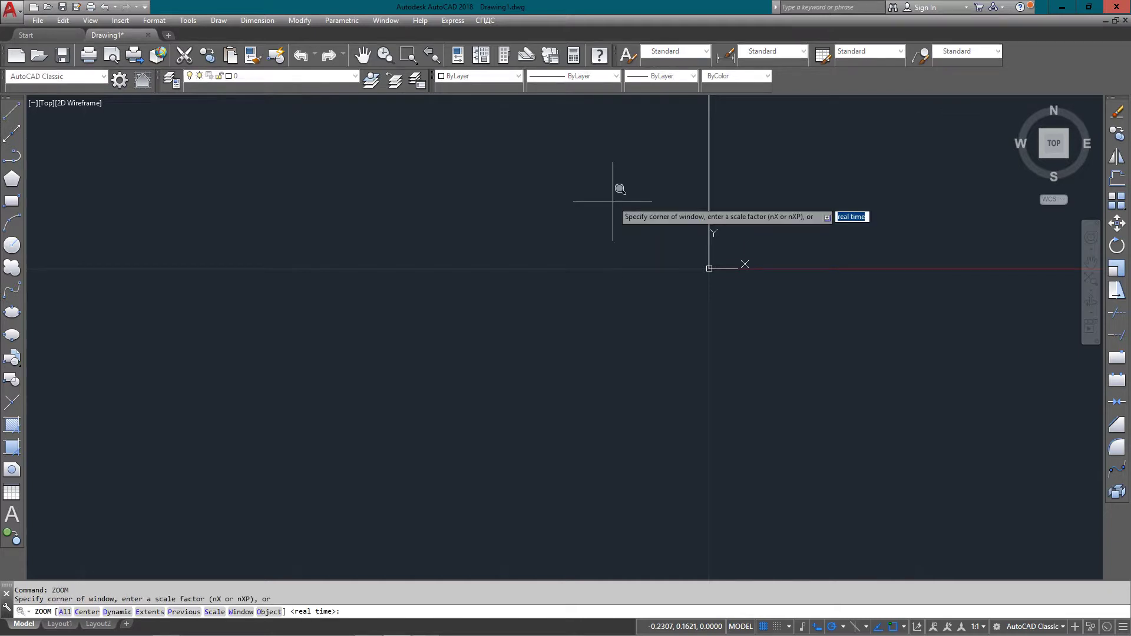
{"action": "left_click", "coordinate": [589, 146]}
{"action": "left_click", "coordinate": [966, 398]}
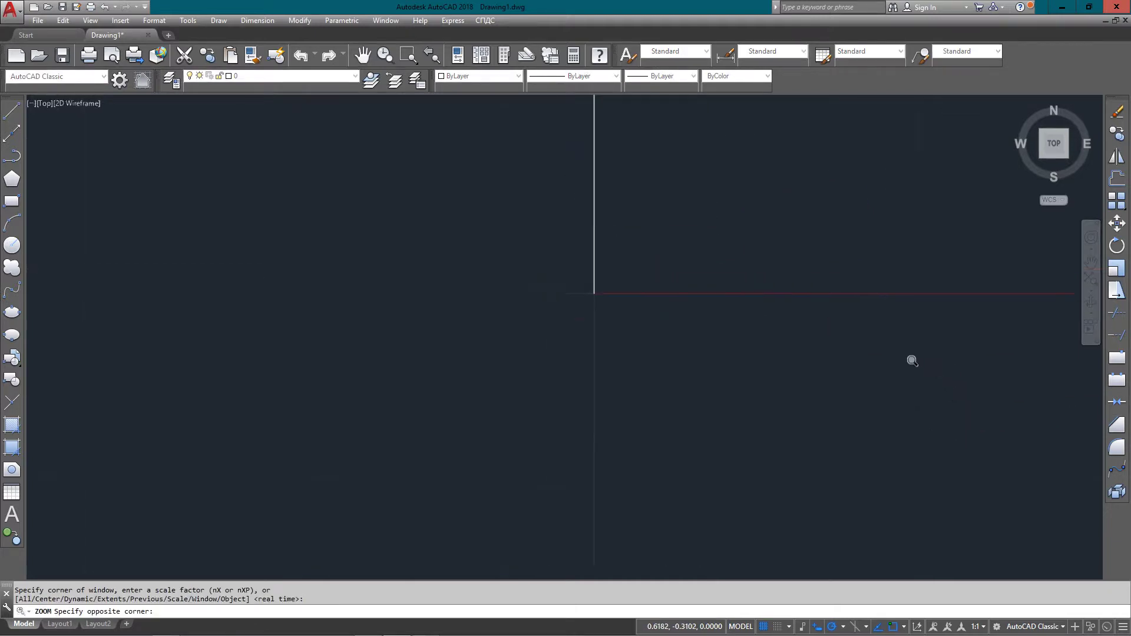
{"action": "type", "text": "ar"}
{"action": "key", "text": "Return"}
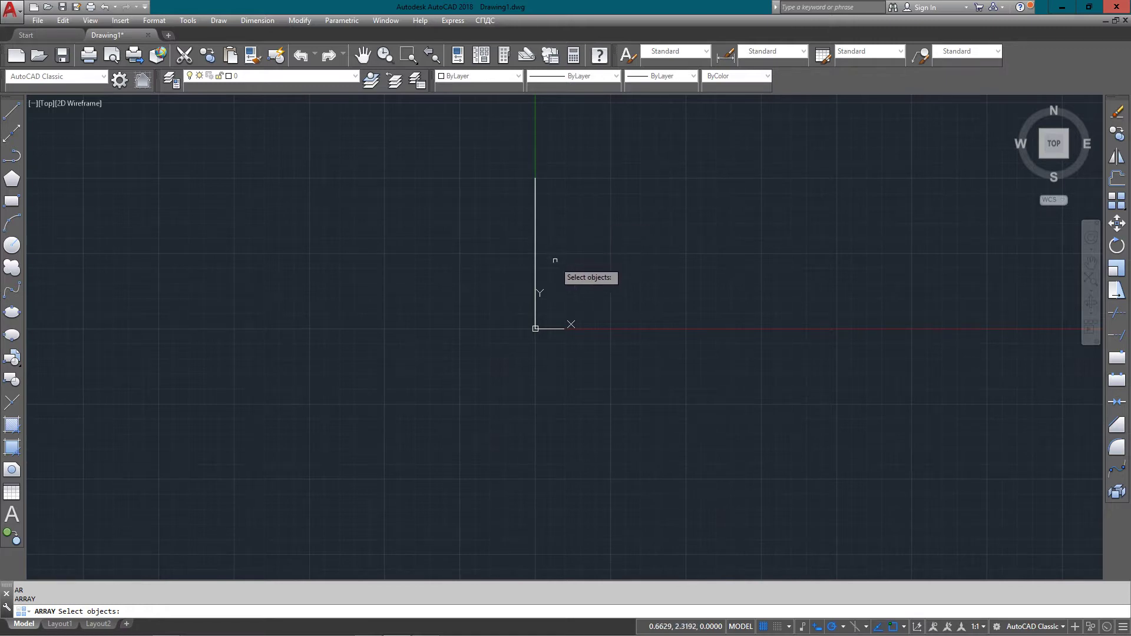
Polar-array the line about its lower end at the origin with 12 items
{"action": "left_click", "coordinate": [535, 278]}
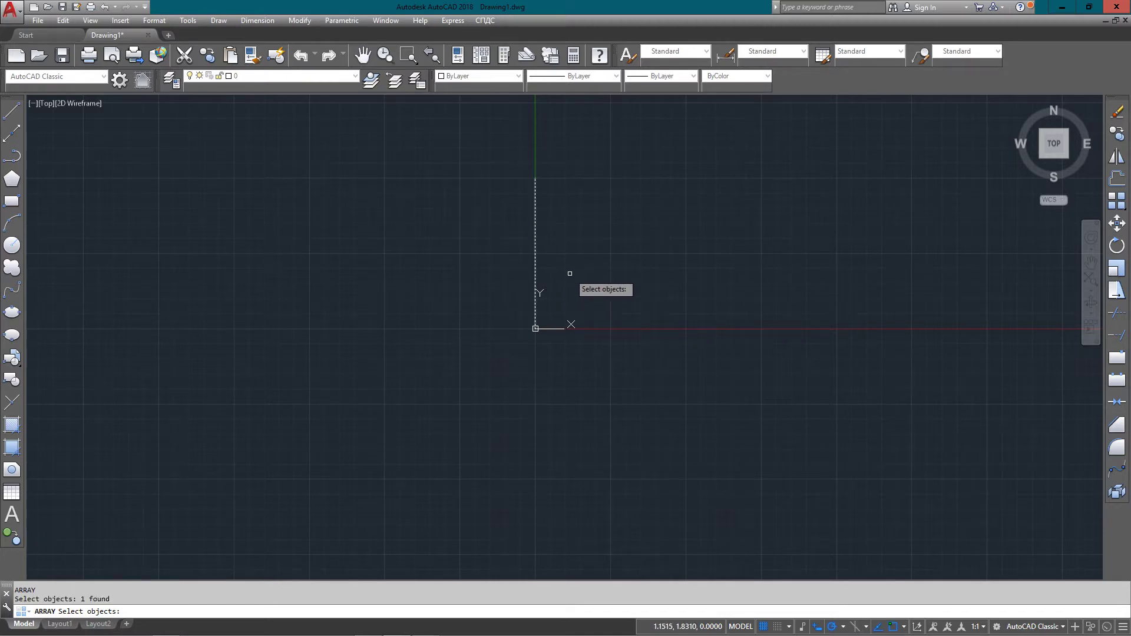
{"action": "key", "text": "Return"}
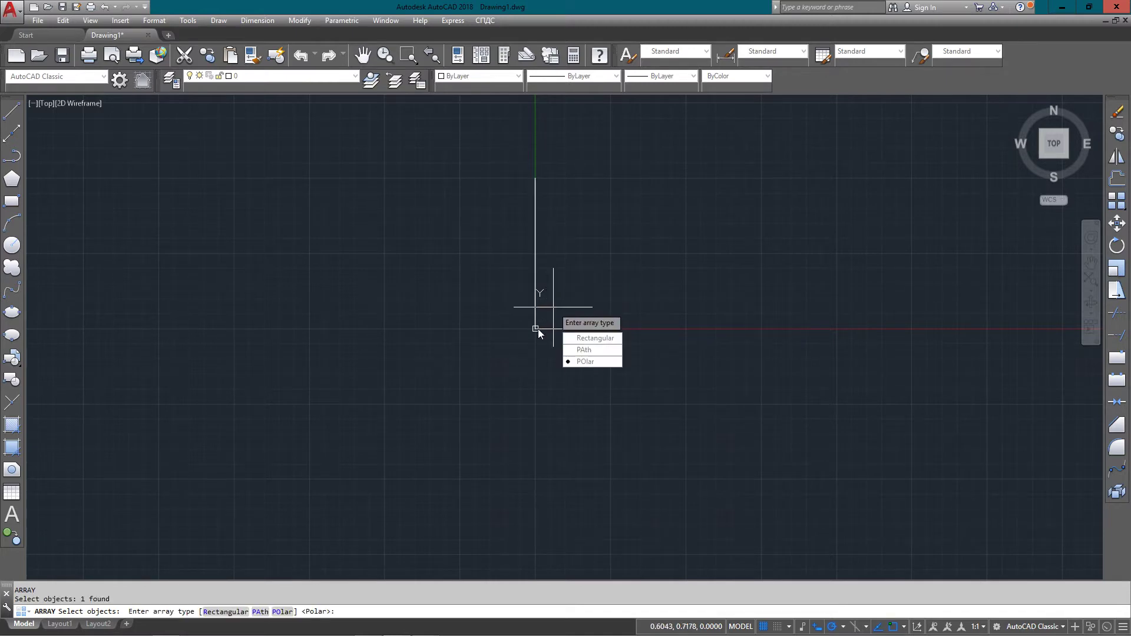
{"action": "left_click", "coordinate": [570, 363]}
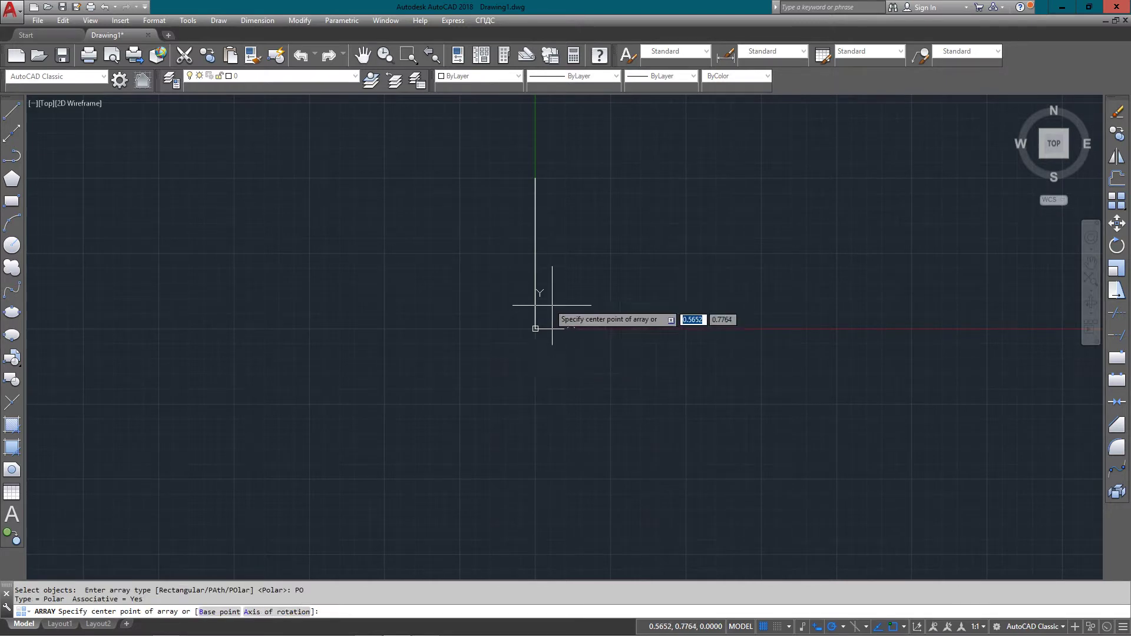
{"action": "right_click", "coordinate": [533, 329]}
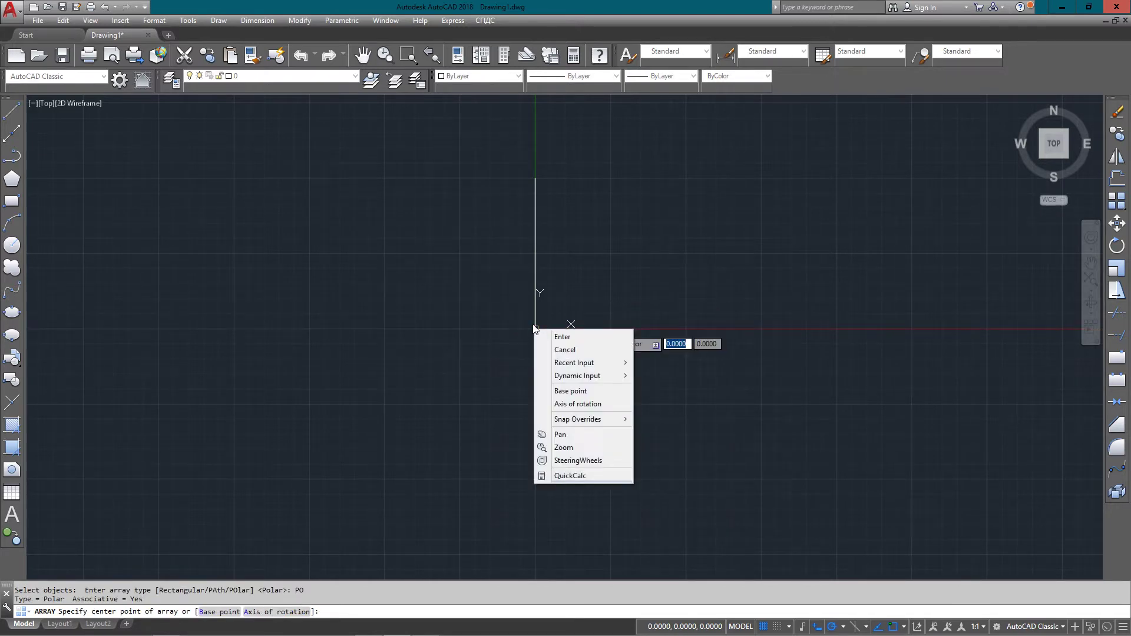
{"action": "left_click", "coordinate": [535, 328]}
{"action": "type", "text": "I"}
{"action": "key", "text": "Return"}
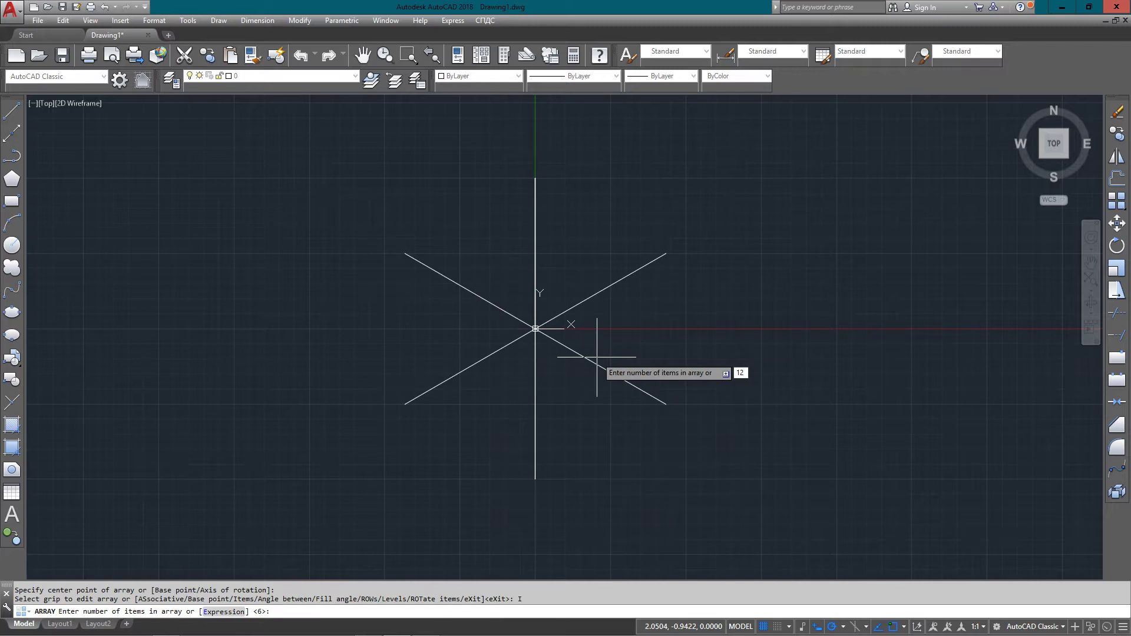
{"action": "type", "text": "12"}
{"action": "key", "text": "Return"}
Leave the angle between items unchanged and exit the 12-item polar array
{"action": "left_click", "coordinate": [497, 263]}
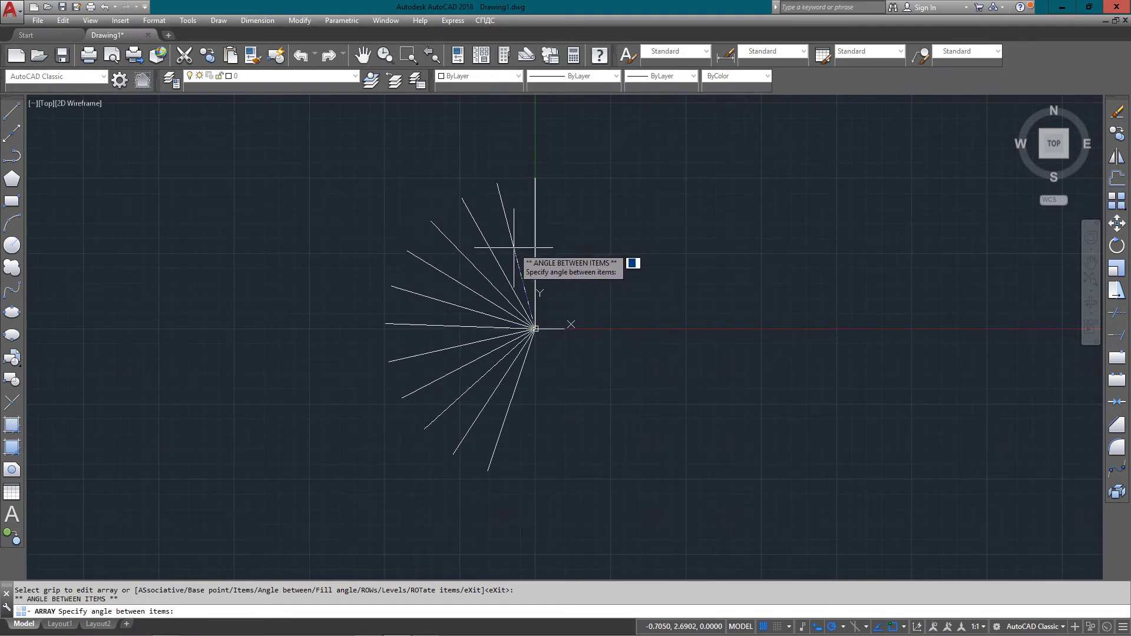
{"action": "left_click", "coordinate": [487, 290]}
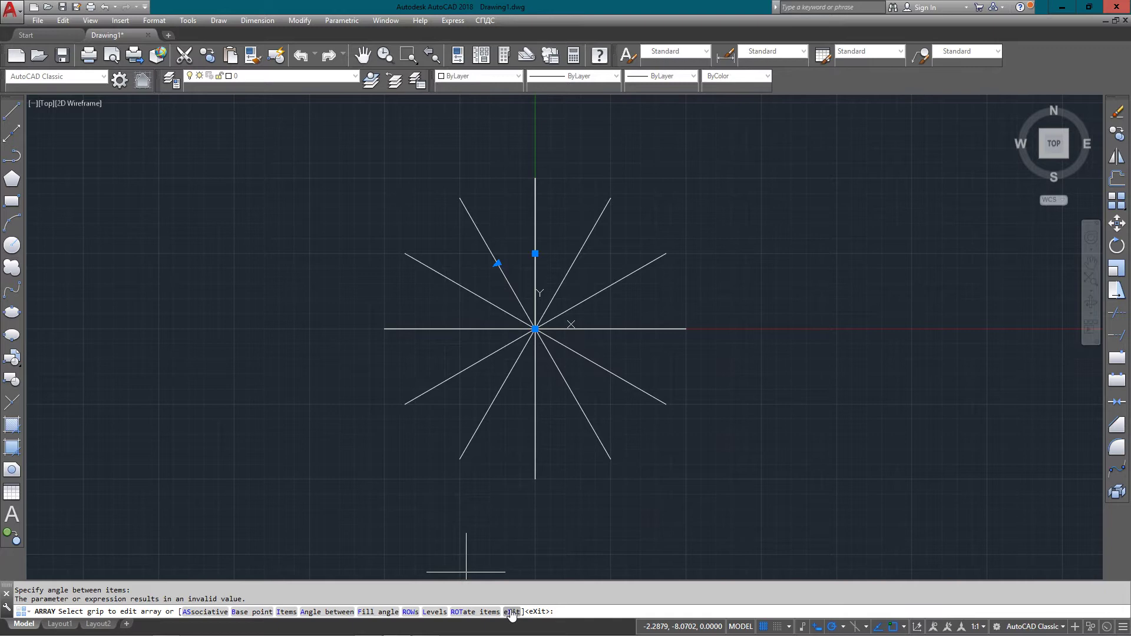
{"action": "left_click", "coordinate": [511, 612]}
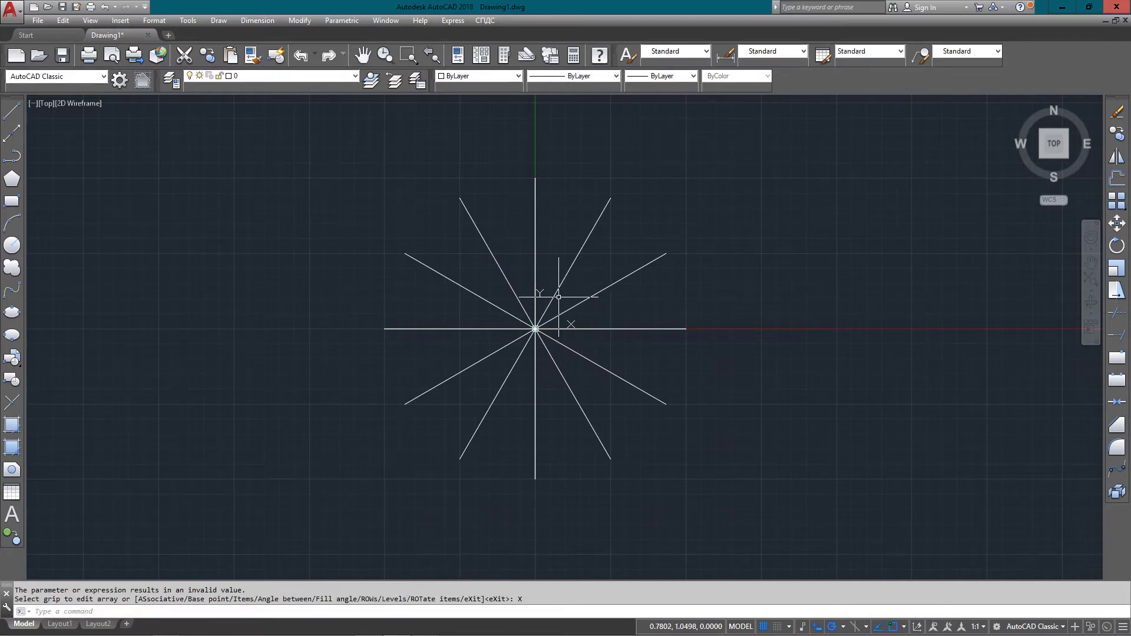
Select the polar array and stretch its radius to 3
{"action": "left_click", "coordinate": [536, 267]}
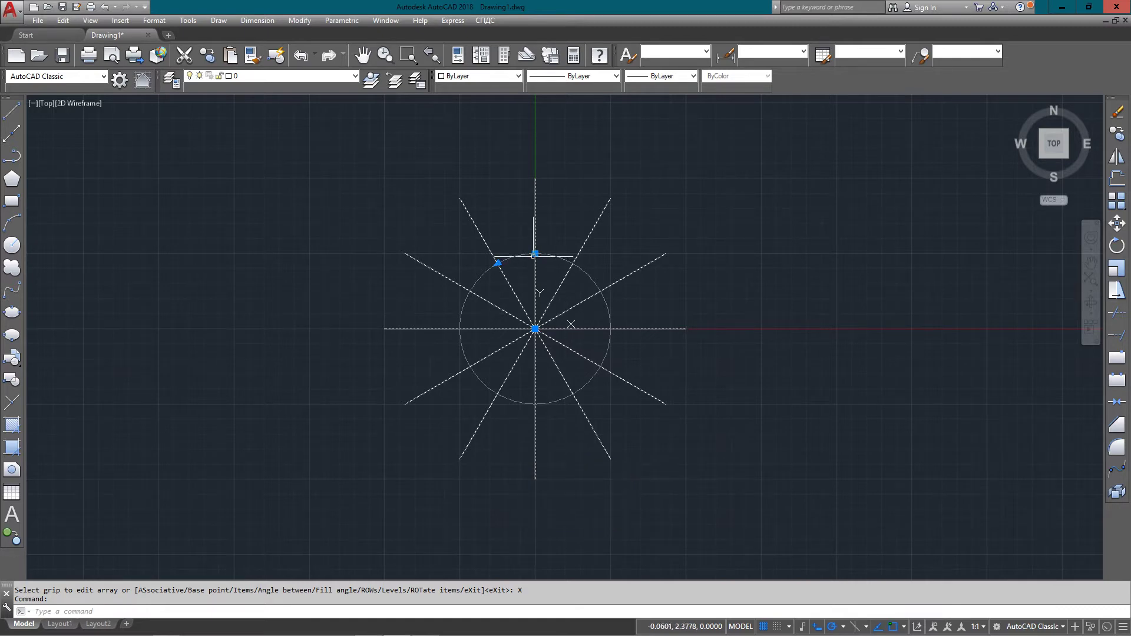
{"action": "mouse_move", "coordinate": [535, 254]}
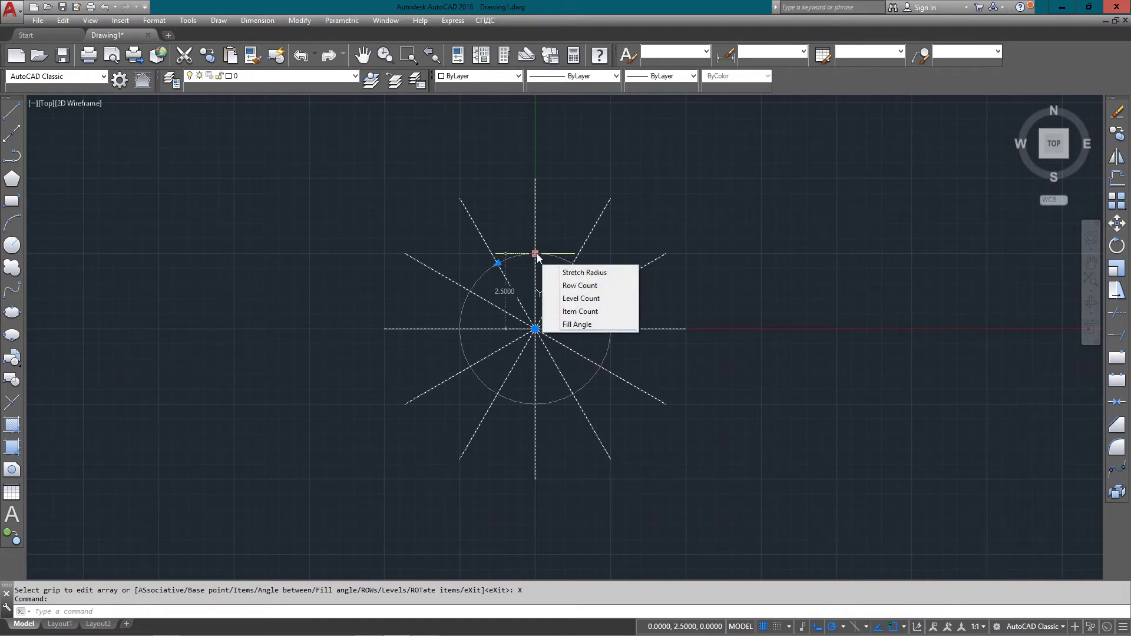
{"action": "left_click", "coordinate": [581, 275]}
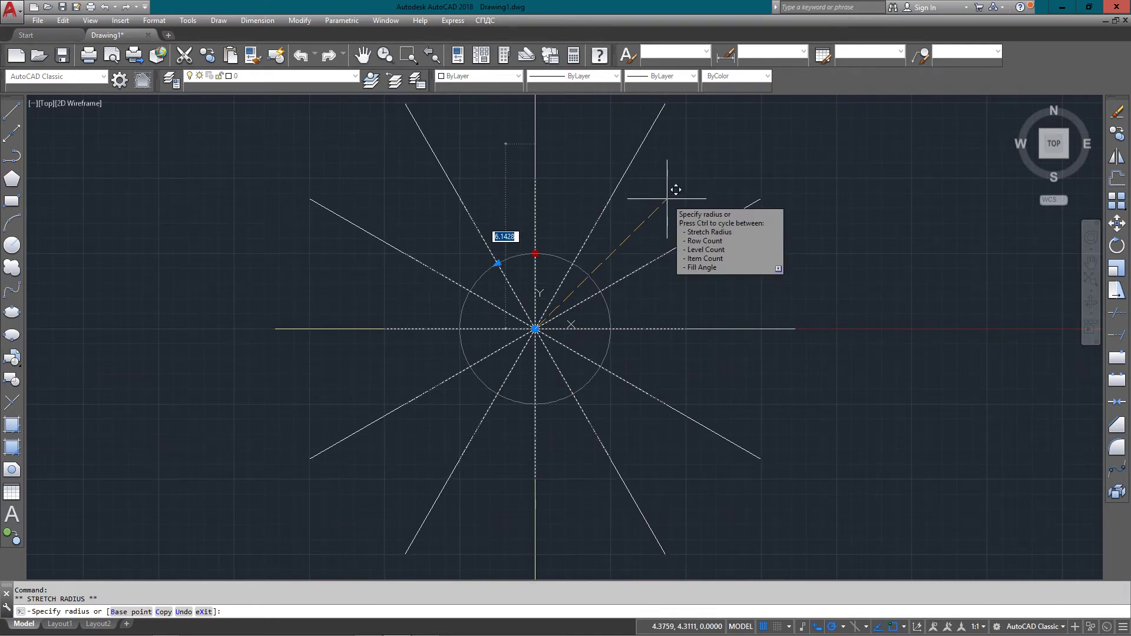
{"action": "type", "text": "3"}
{"action": "key", "text": "Return"}
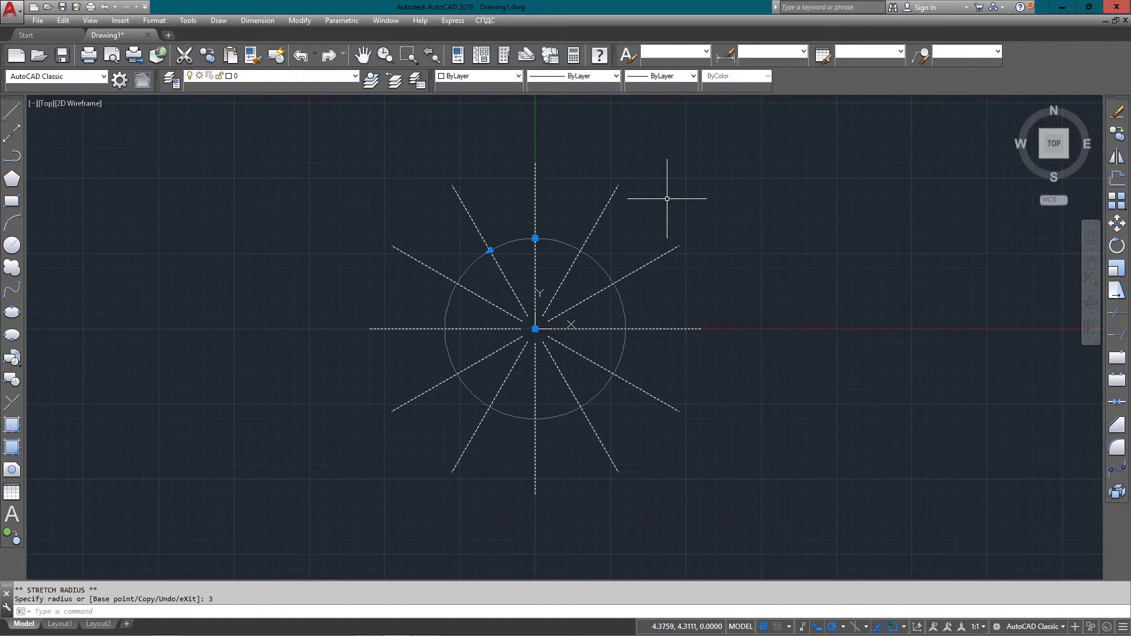
{"action": "scroll", "coordinate": [575, 324], "scroll_direction": "up", "scroll_amount": 6}
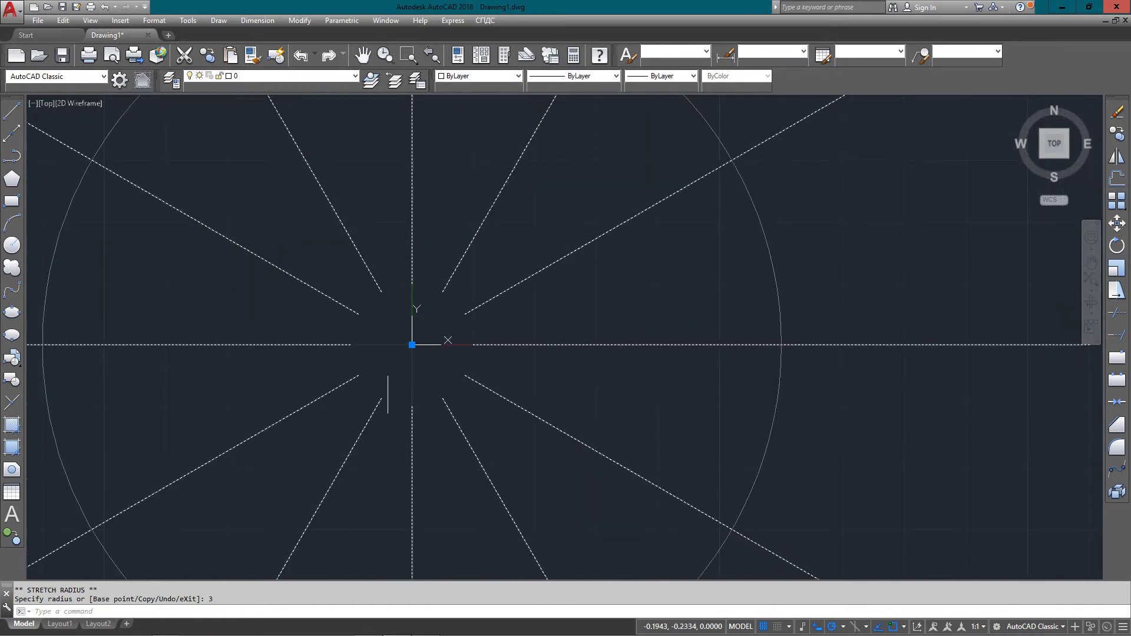
{"action": "scroll", "coordinate": [439, 368], "scroll_direction": "down", "scroll_amount": 6}
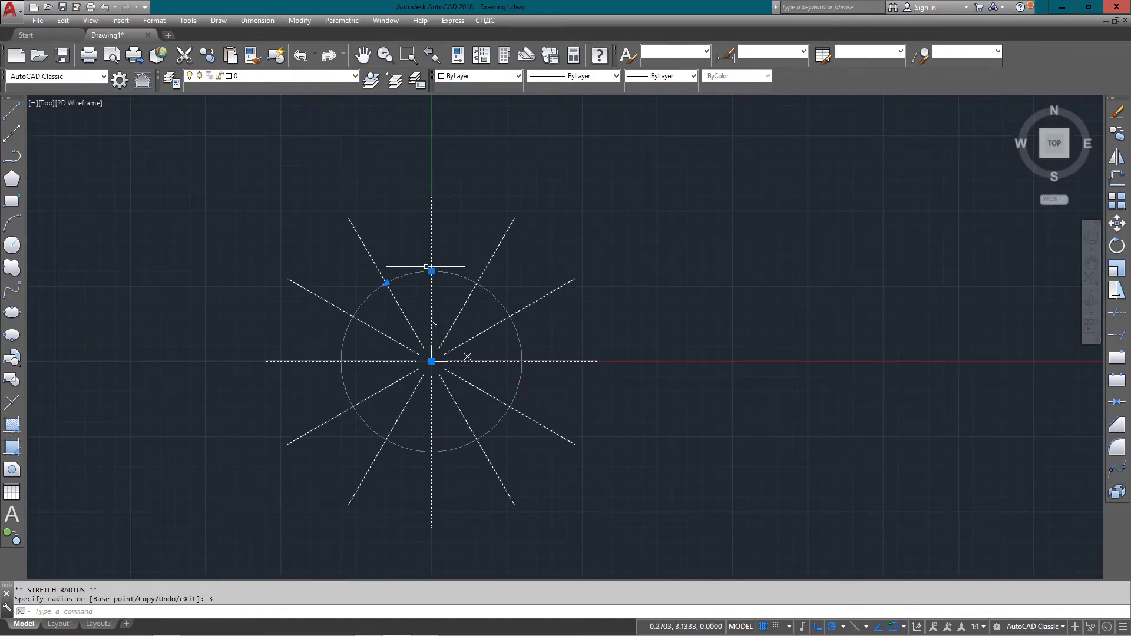
Set the polar array's level count to 3
{"action": "mouse_move", "coordinate": [431, 271]}
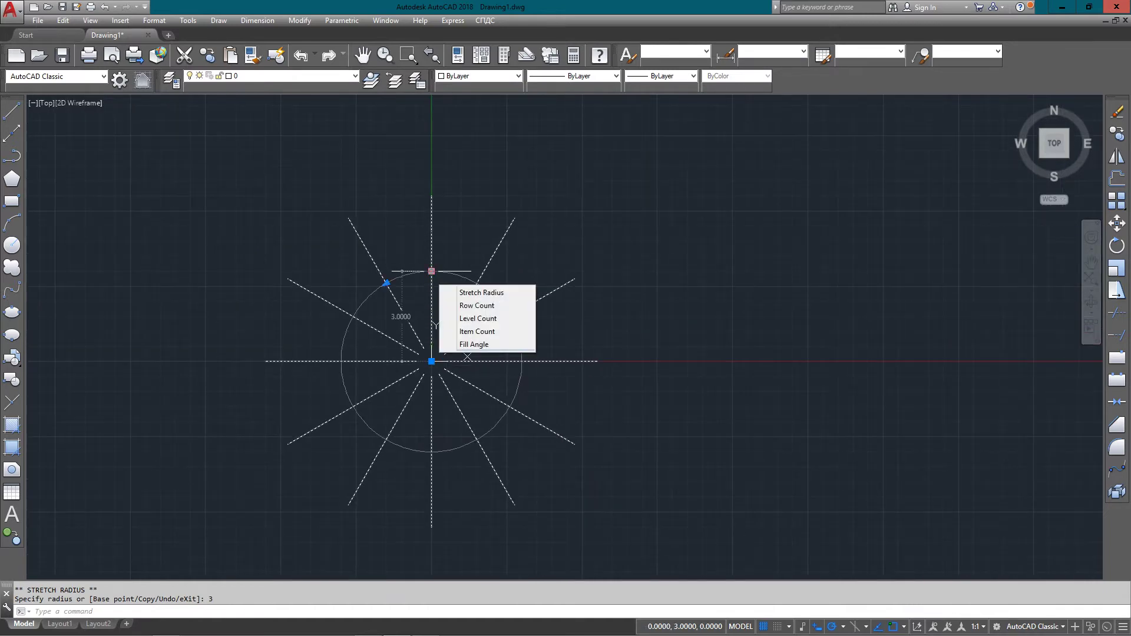
{"action": "left_click", "coordinate": [485, 322]}
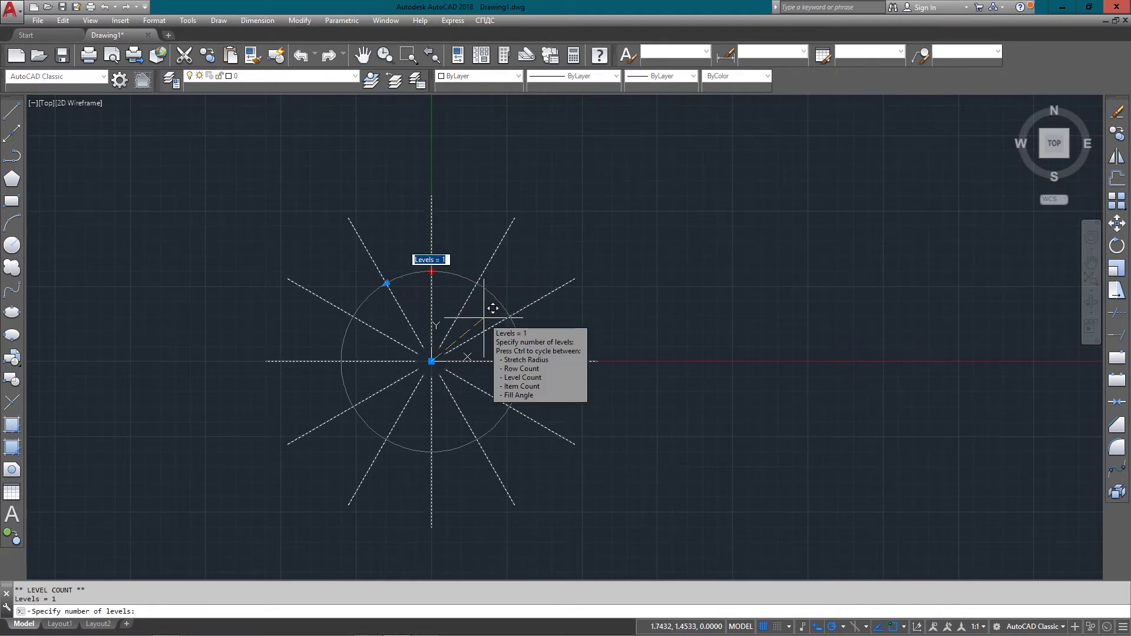
{"action": "type", "text": "3"}
{"action": "key", "text": "Return"}
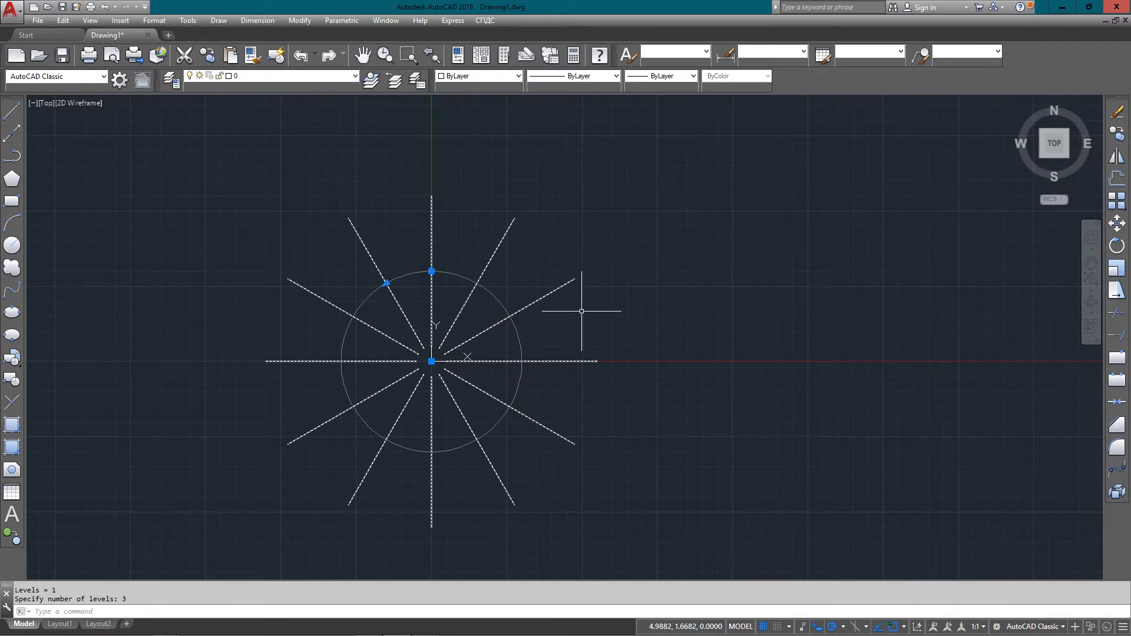
{"action": "type", "text": "array"}
{"action": "key", "text": "Return"}
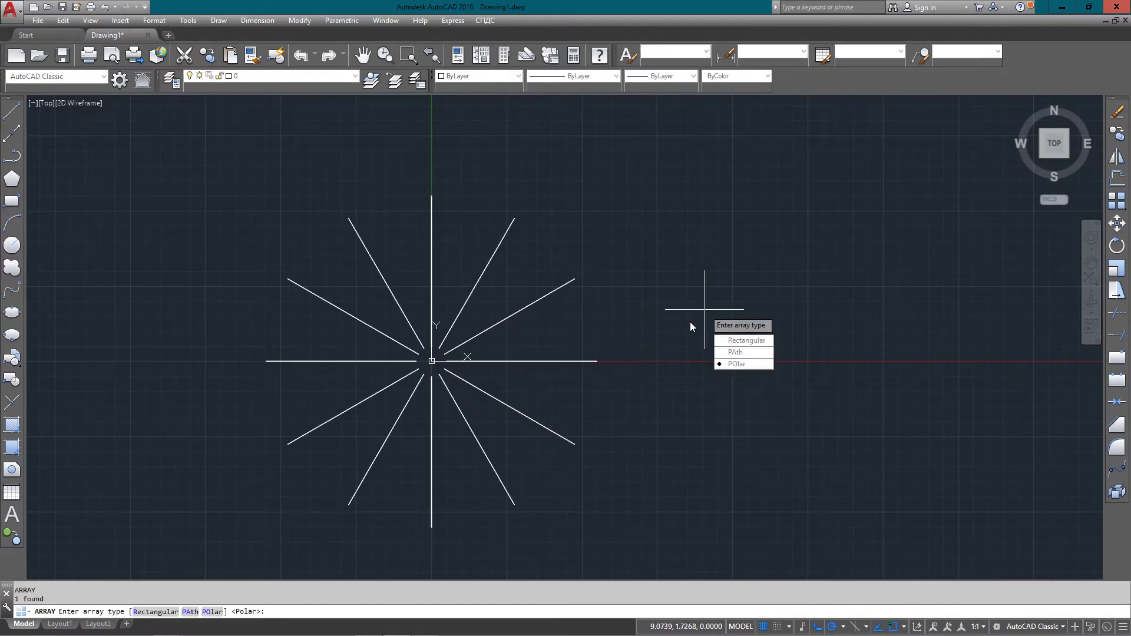
Cancel the new array, switch to southwest isometric view and zoom in on the star
{"action": "key", "text": "Escape"}
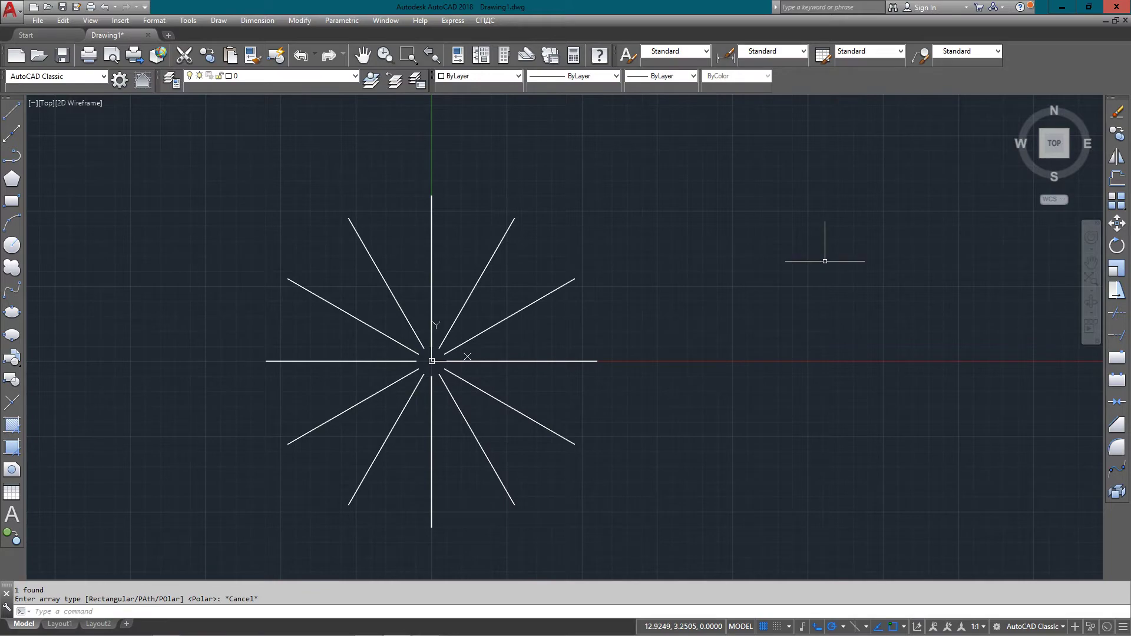
{"action": "left_click", "coordinate": [1042, 154]}
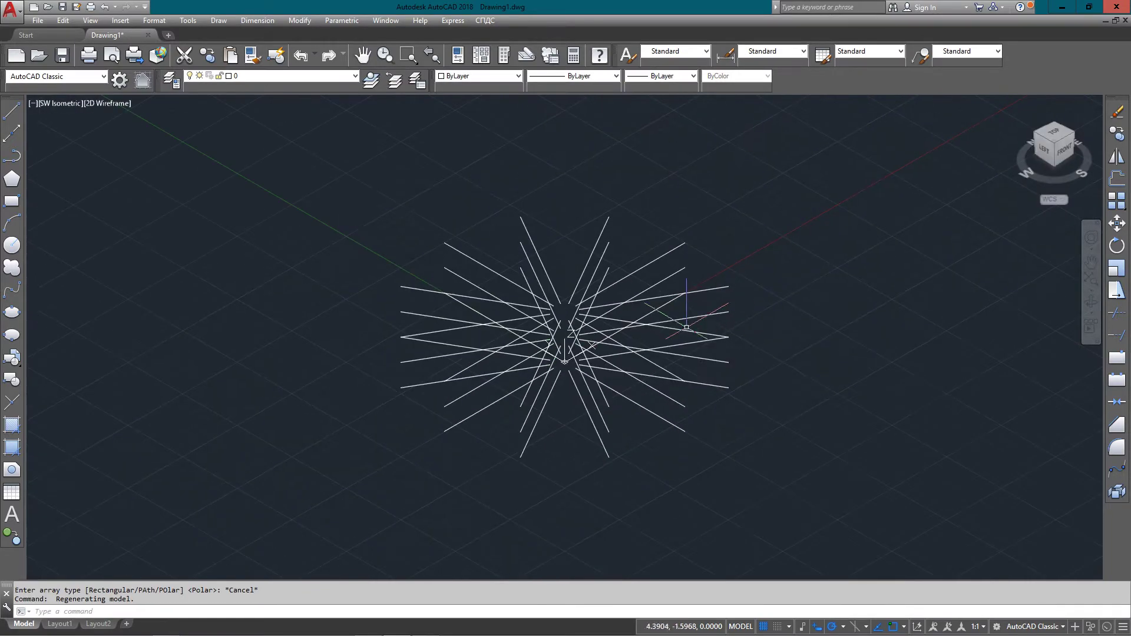
{"action": "type", "text": "ZOM"}
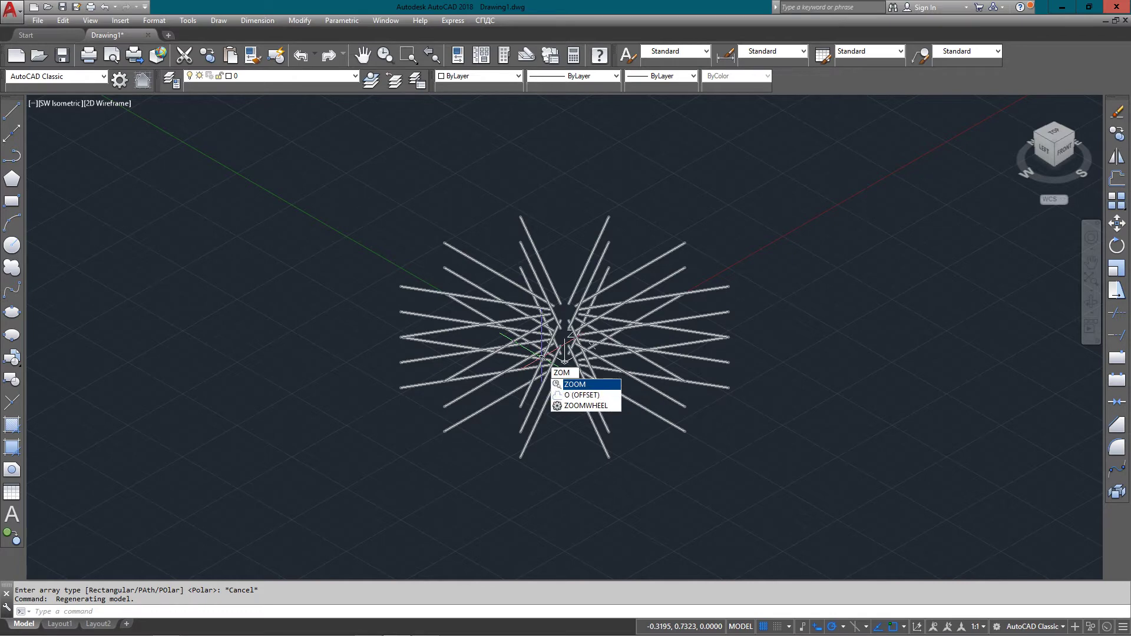
{"action": "key", "text": "Return"}
{"action": "left_click", "coordinate": [354, 261]}
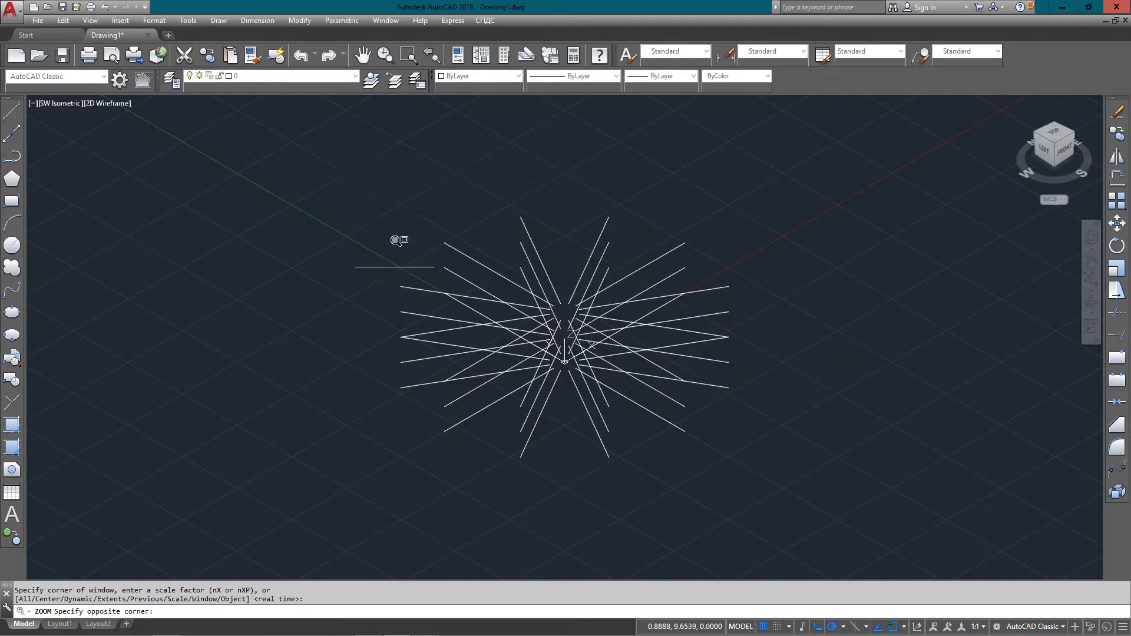
{"action": "left_click", "coordinate": [762, 469]}
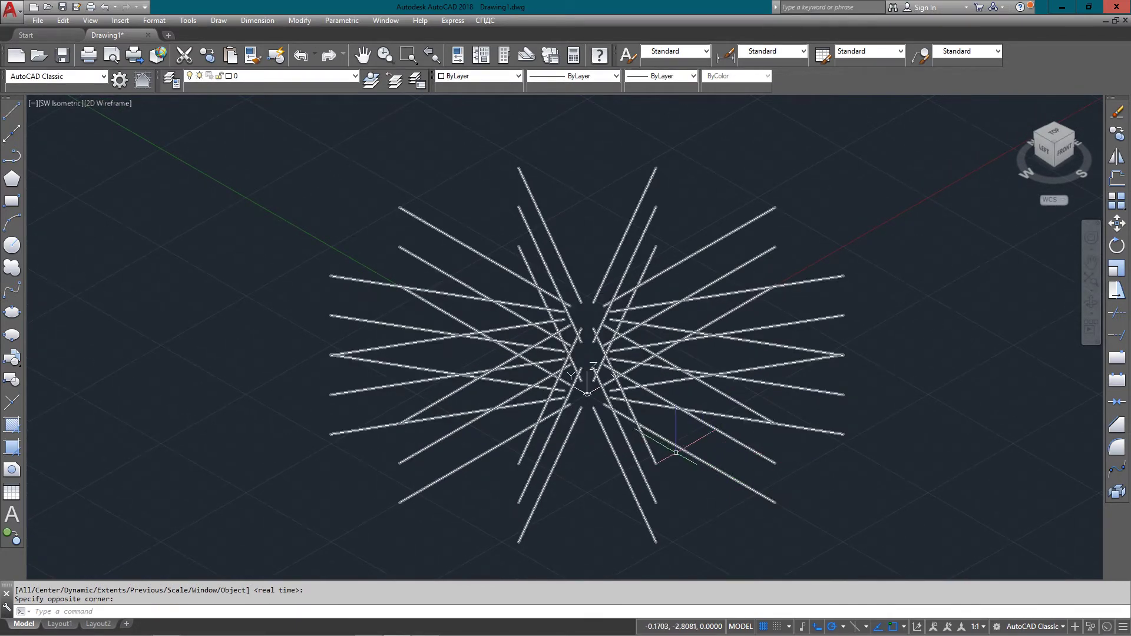
Window-select the star-shaped polar array to show its grips
{"action": "left_click", "coordinate": [650, 366]}
{"action": "left_click", "coordinate": [696, 396]}
{"action": "left_click", "coordinate": [510, 283]}
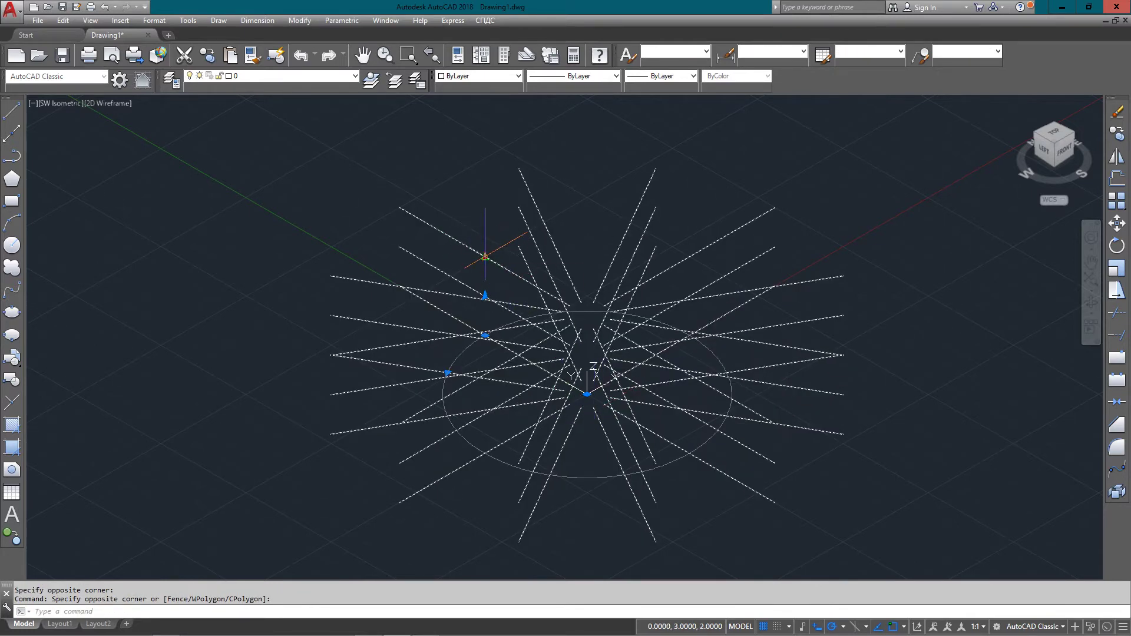
Use the level grips to add stacked levels and change the spacing between them
{"action": "left_click", "coordinate": [485, 257]}
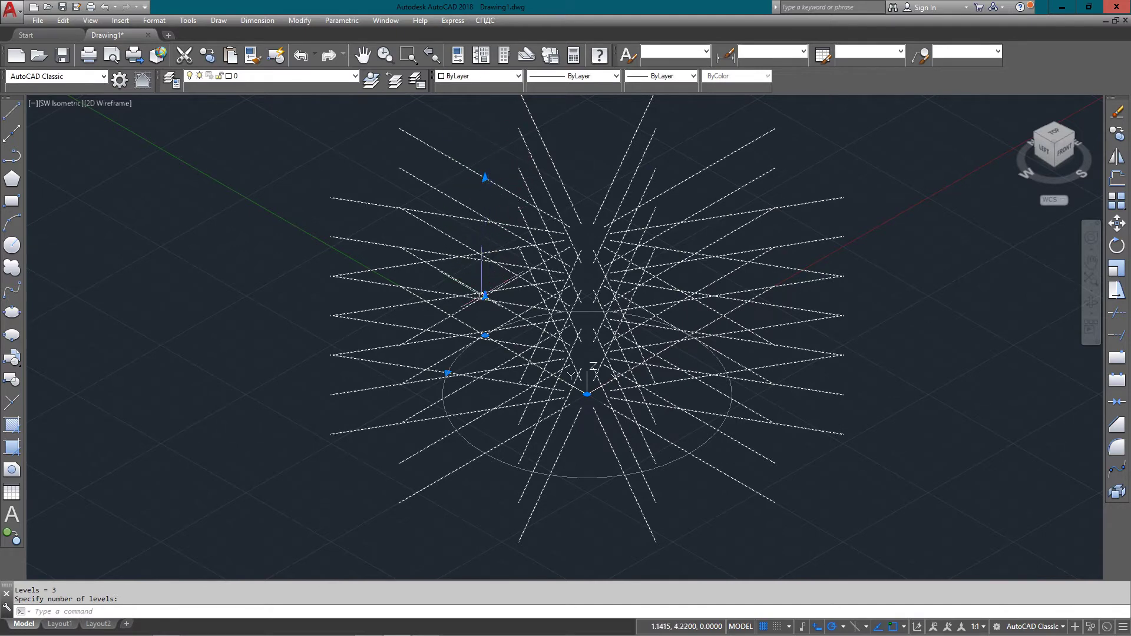
{"action": "left_click", "coordinate": [483, 295]}
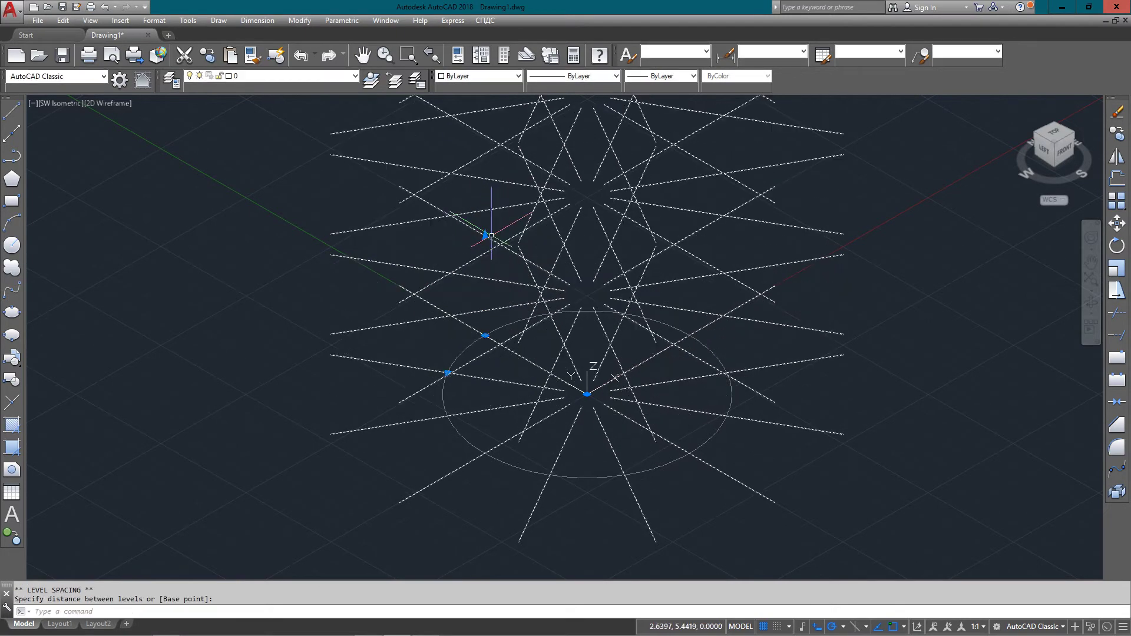
{"action": "scroll", "coordinate": [516, 283], "scroll_direction": "down", "scroll_amount": 4}
{"action": "scroll", "coordinate": [515, 282], "scroll_direction": "up", "scroll_amount": 4}
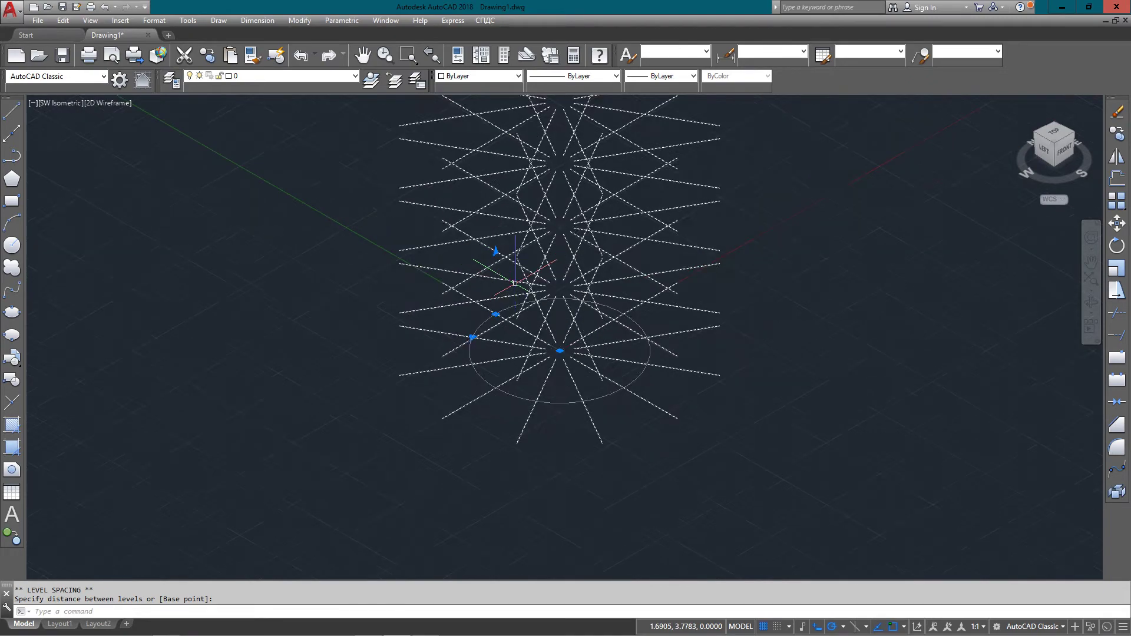
{"action": "left_click", "coordinate": [485, 231]}
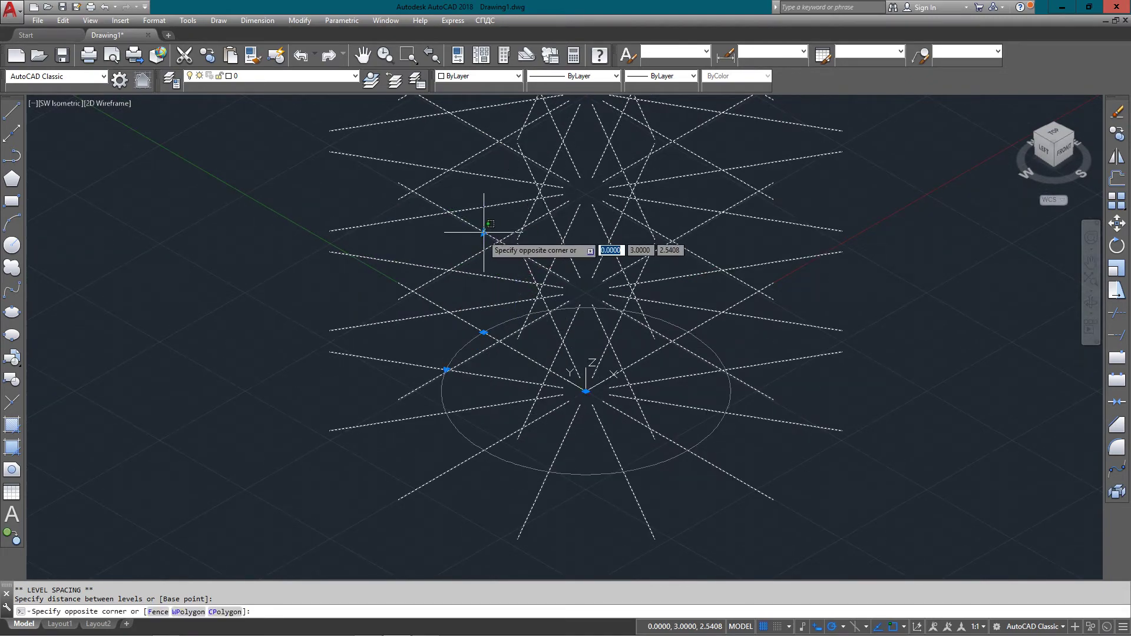
{"action": "left_click", "coordinate": [484, 232]}
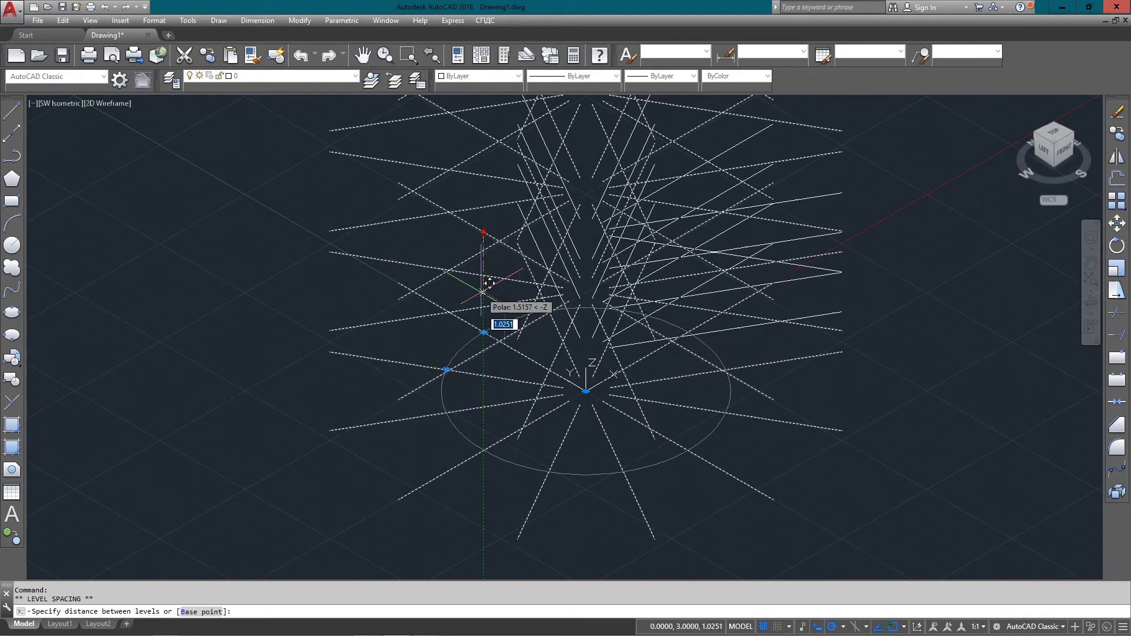
{"action": "left_click", "coordinate": [488, 296]}
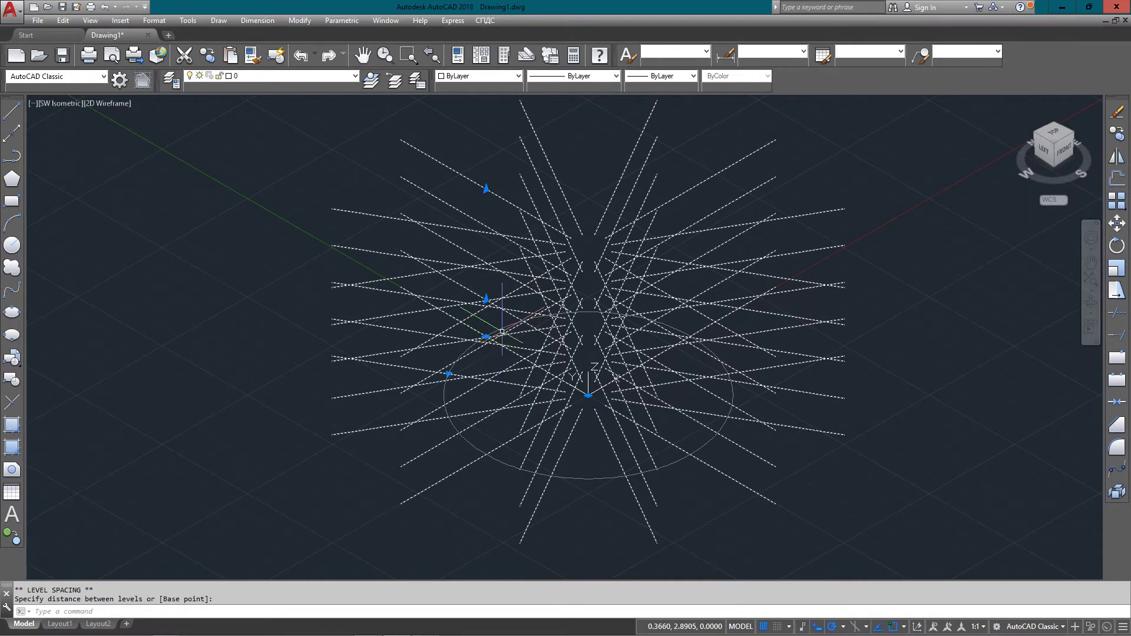
Reduce the array to 1 level and switch to Top view
{"action": "key", "text": "Escape"}
{"action": "left_click", "coordinate": [486, 189]}
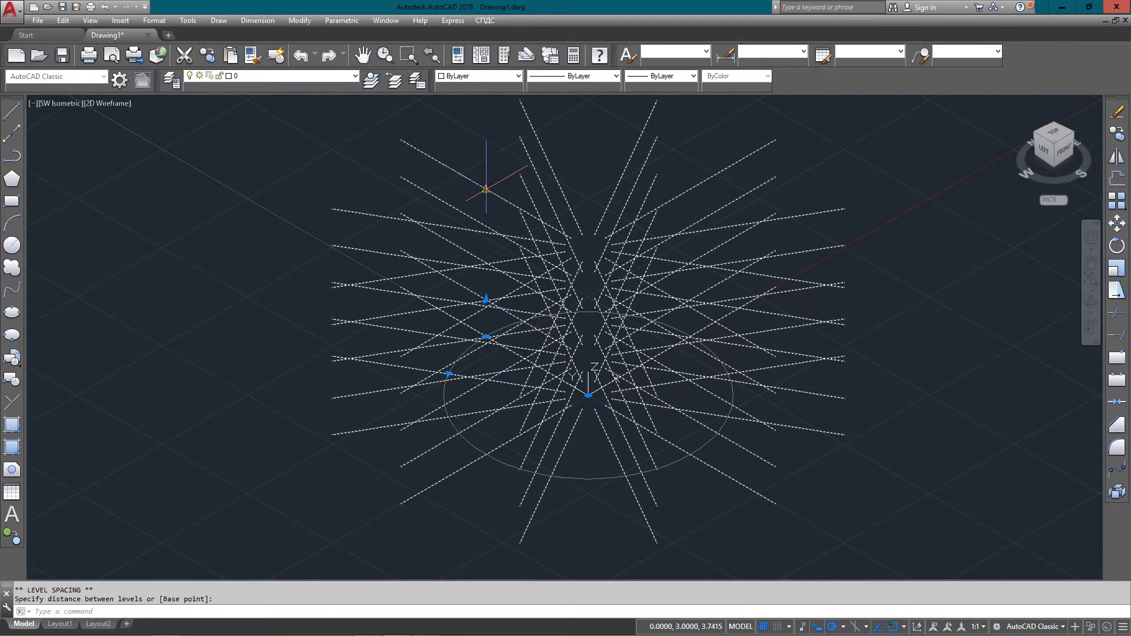
{"action": "type", "text": "1"}
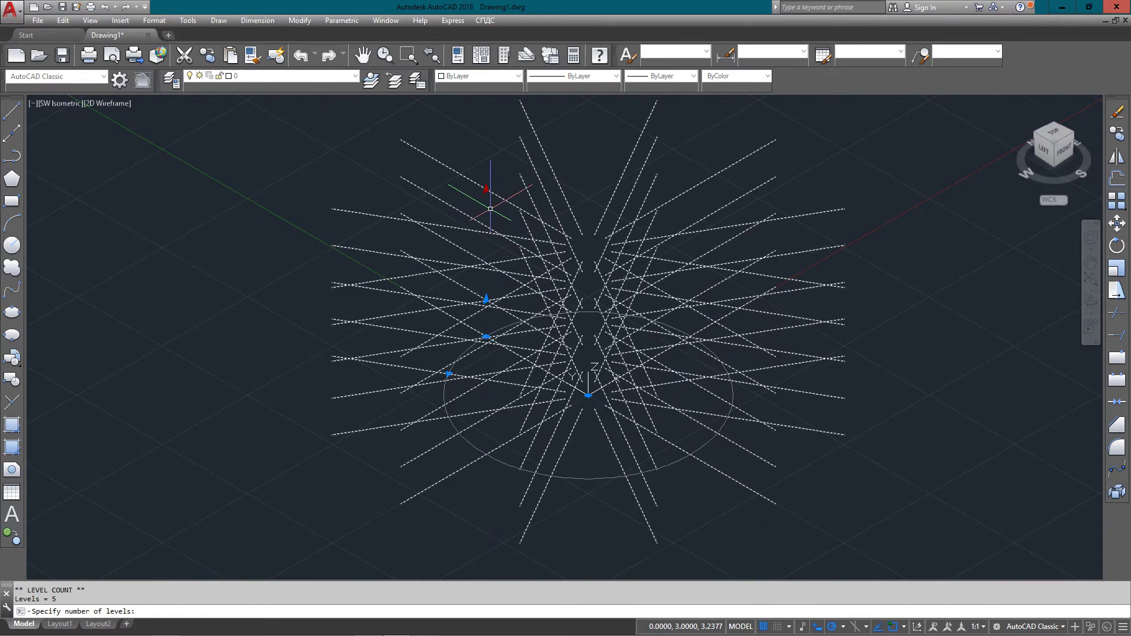
{"action": "key", "text": "Return"}
{"action": "left_click", "coordinate": [1061, 133]}
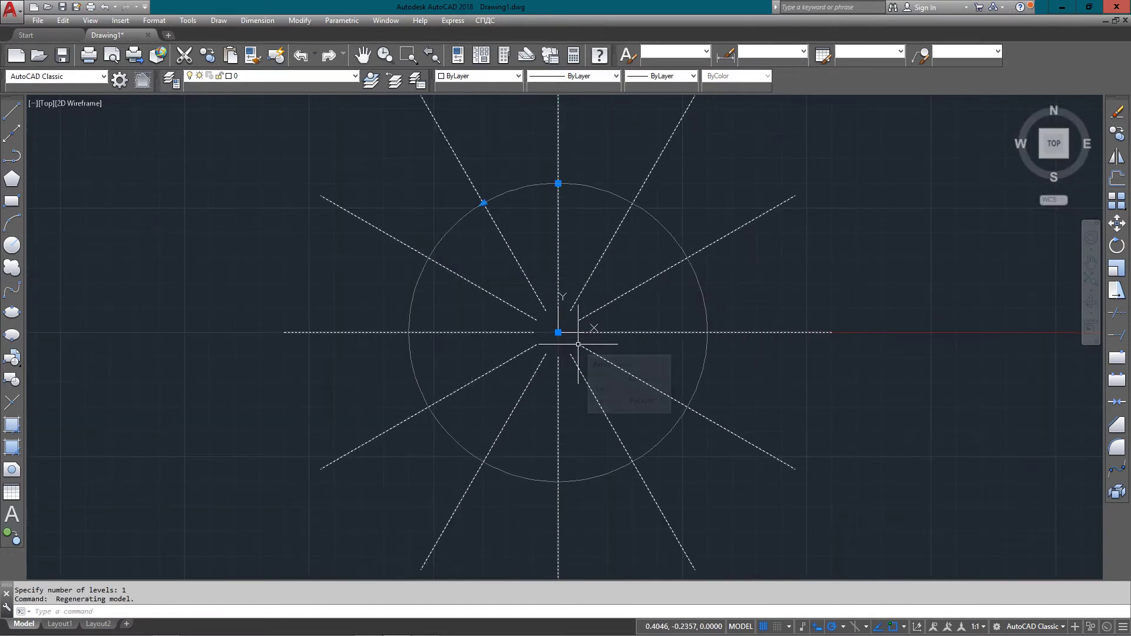
Set the polar array's fill angle to 5° from the grip menu
{"action": "mouse_move", "coordinate": [558, 183]}
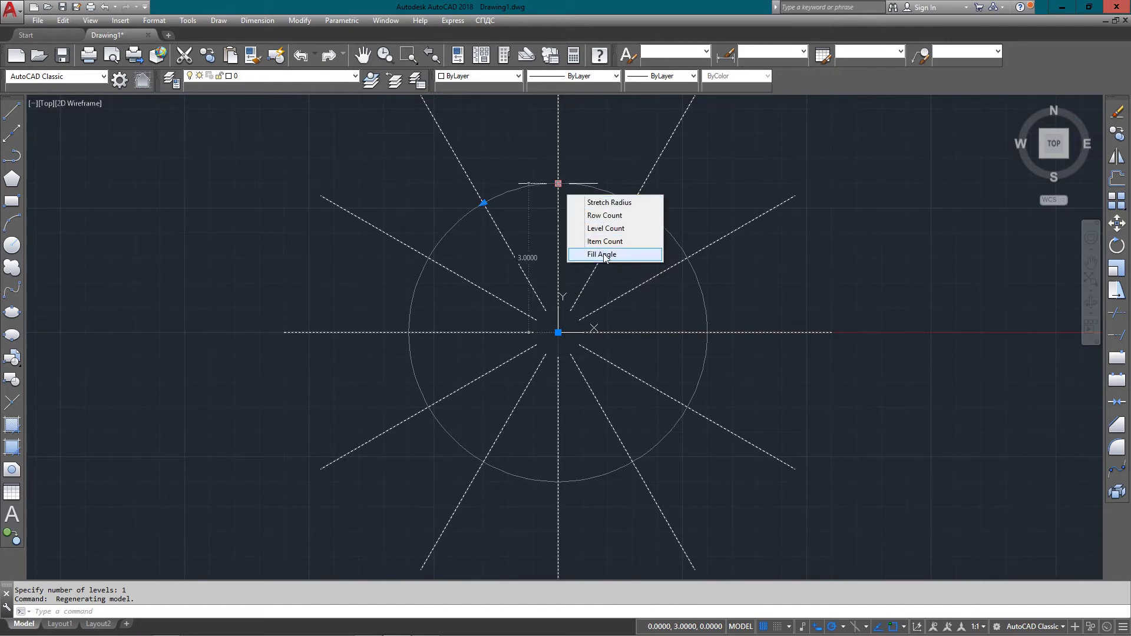
{"action": "left_click", "coordinate": [606, 253]}
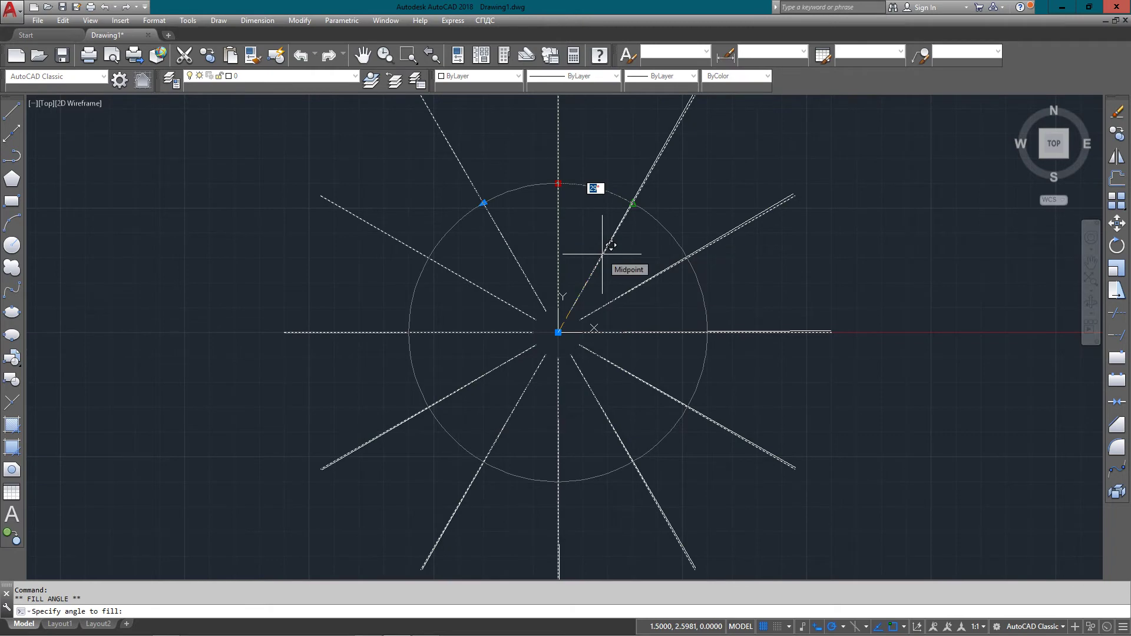
{"action": "type", "text": "5"}
{"action": "key", "text": "Return"}
{"action": "middle_click_drag", "start_coordinate": [578, 217], "coordinate": [578, 374]}
{"action": "scroll", "coordinate": [561, 189], "scroll_direction": "up", "scroll_amount": 6}
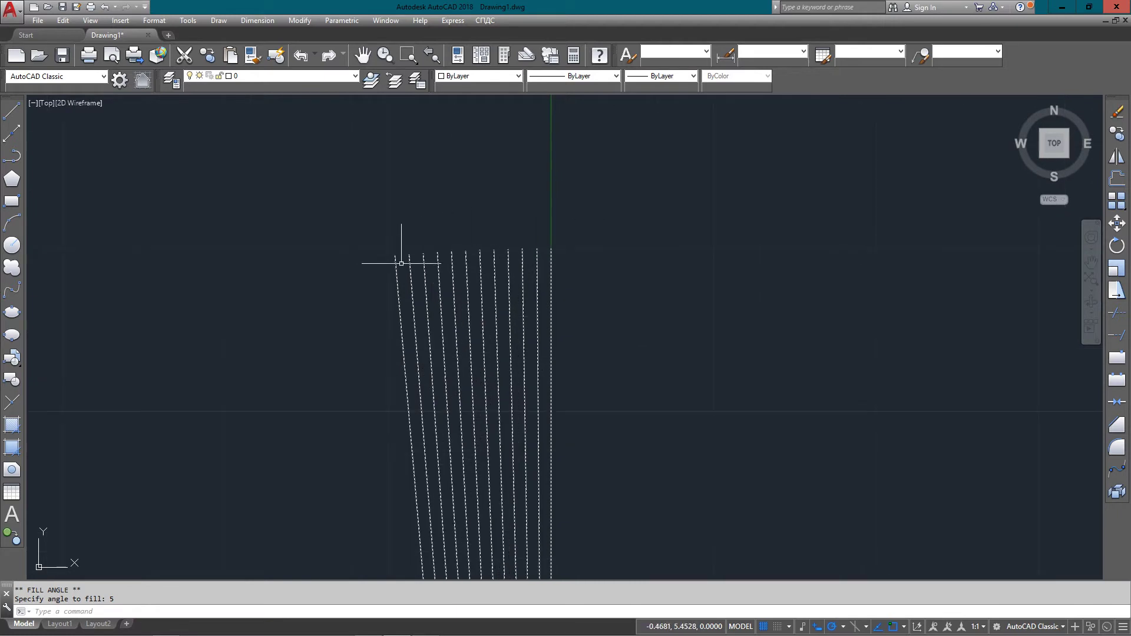
{"action": "scroll", "coordinate": [473, 256], "scroll_direction": "down", "scroll_amount": 6}
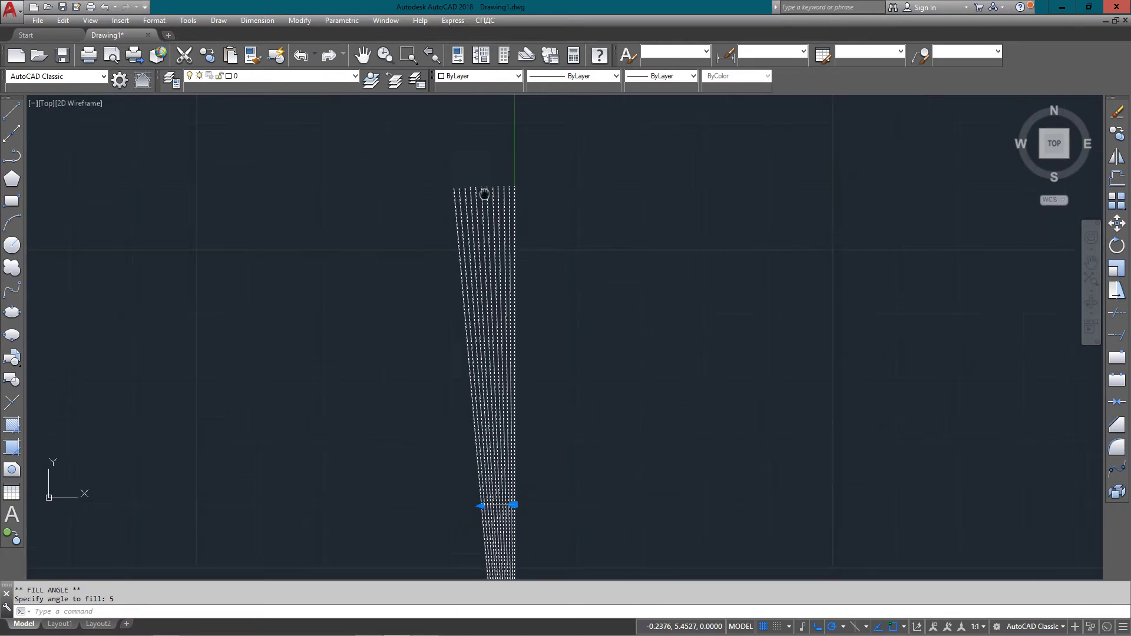
{"action": "scroll", "coordinate": [538, 390], "scroll_direction": "down", "scroll_amount": 3}
{"action": "middle_click_drag", "start_coordinate": [538, 390], "coordinate": [530, 321]}
Set the fan array's item count to exactly 5 using the item-count grip
{"action": "left_click", "coordinate": [530, 321]}
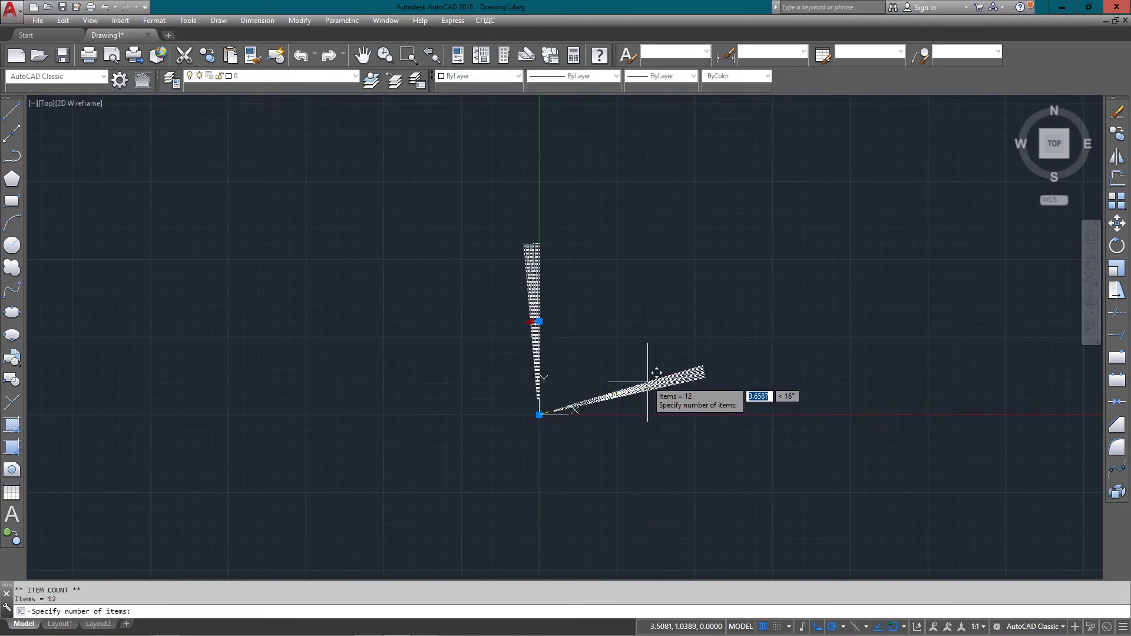
{"action": "left_click", "coordinate": [637, 355]}
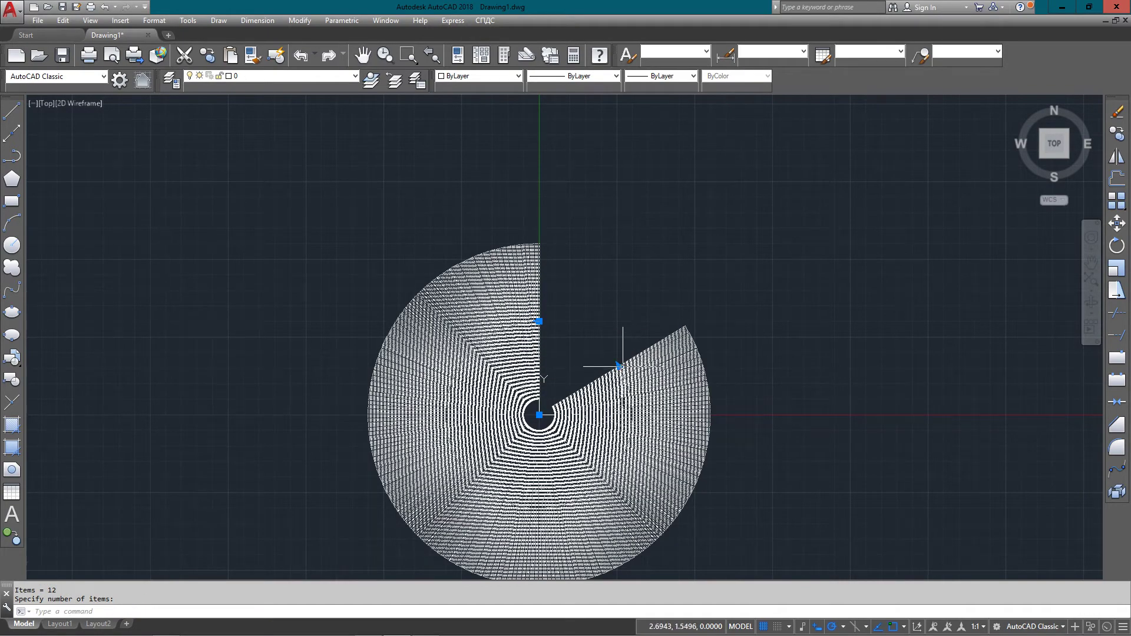
{"action": "mouse_move", "coordinate": [619, 366]}
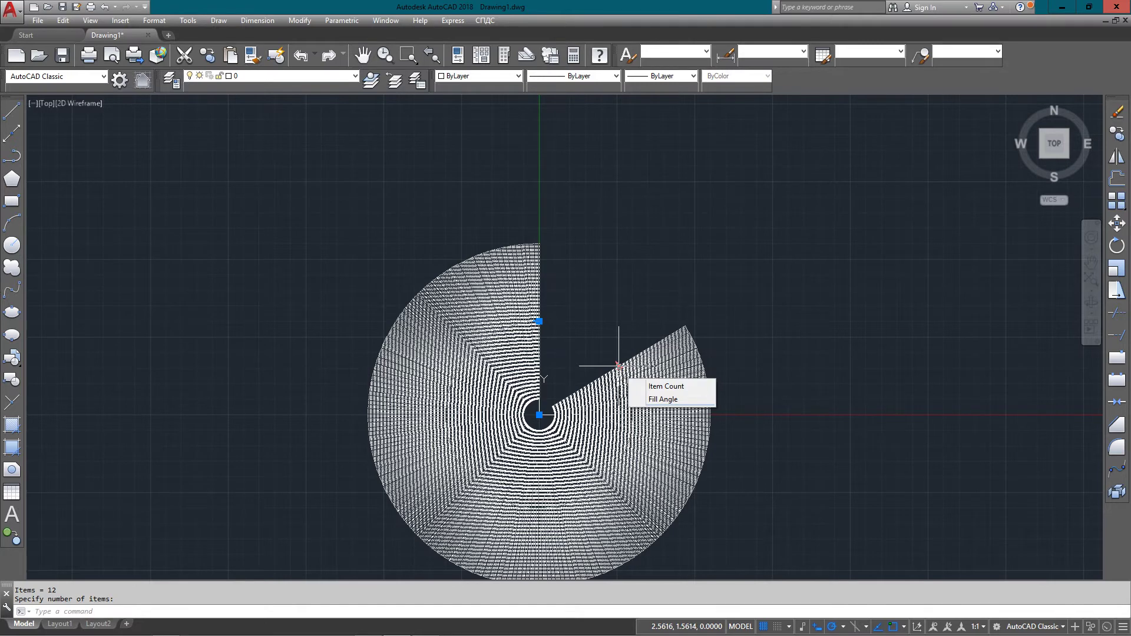
{"action": "left_click", "coordinate": [647, 386]}
{"action": "type", "text": "5"}
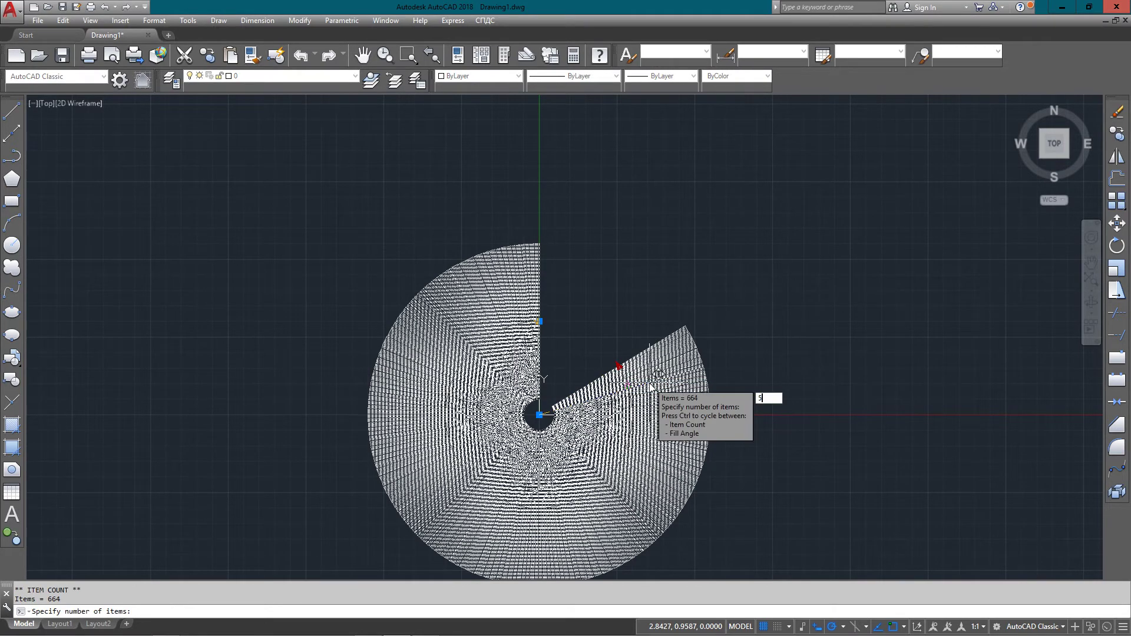
{"action": "key", "text": "Return"}
{"action": "scroll", "coordinate": [540, 249], "scroll_direction": "up", "scroll_amount": 5}
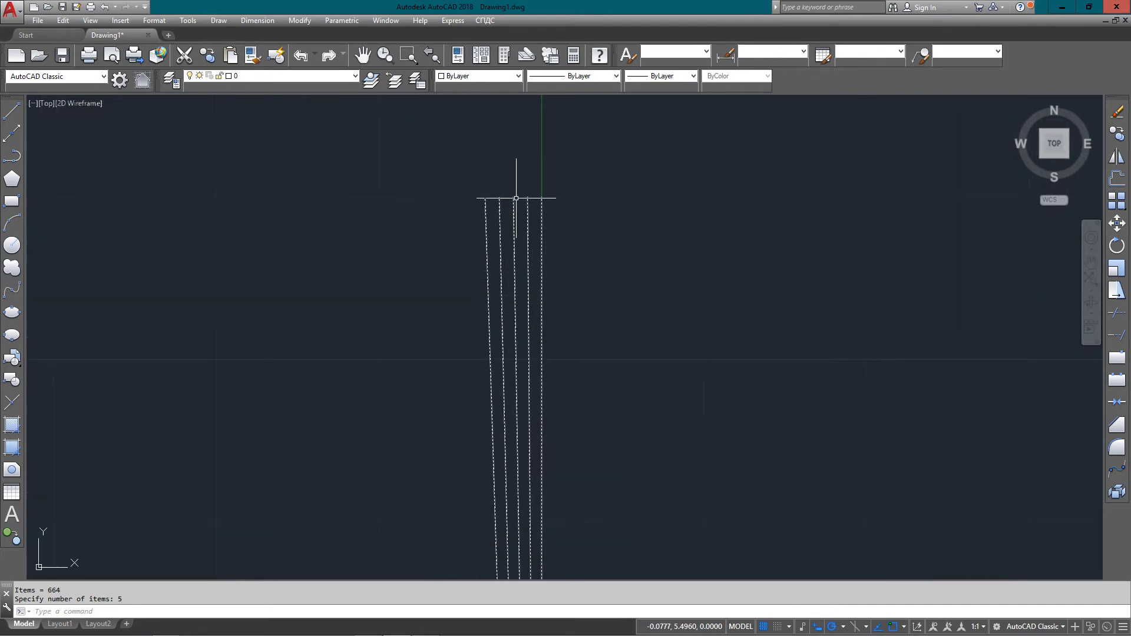
{"action": "scroll", "coordinate": [516, 198], "scroll_direction": "up", "scroll_amount": 2}
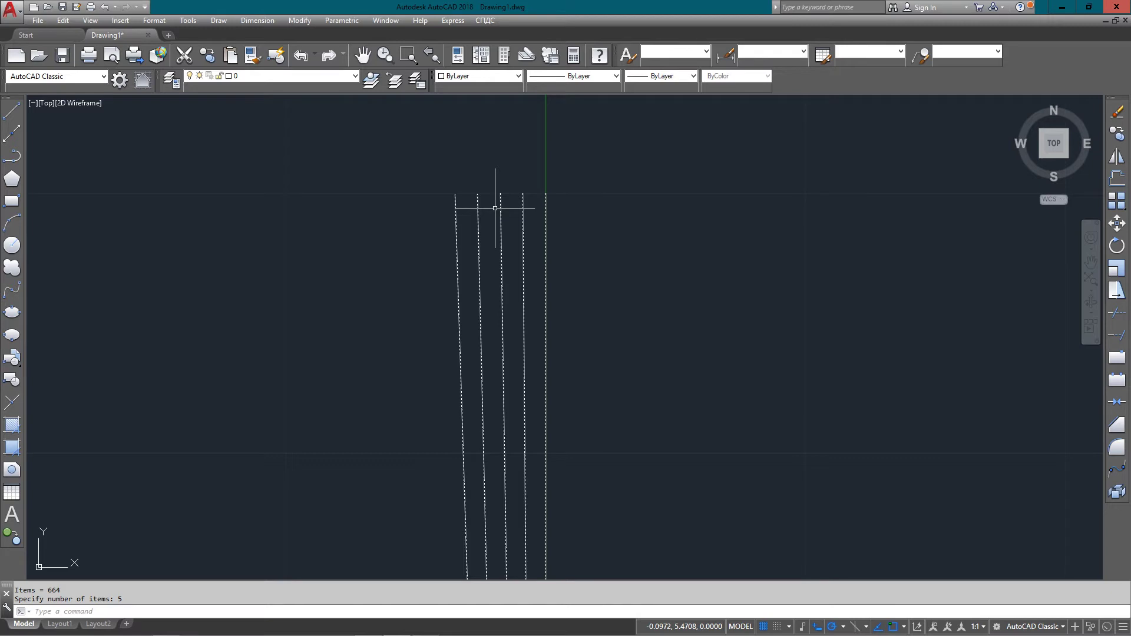
{"action": "scroll", "coordinate": [507, 230], "scroll_direction": "down", "scroll_amount": 3}
{"action": "middle_click_drag", "start_coordinate": [503, 412], "coordinate": [483, 278]}
{"action": "scroll", "coordinate": [438, 407], "scroll_direction": "up", "scroll_amount": 5}
Set the angle between the 5 array items to 75°
{"action": "left_click", "coordinate": [439, 389]}
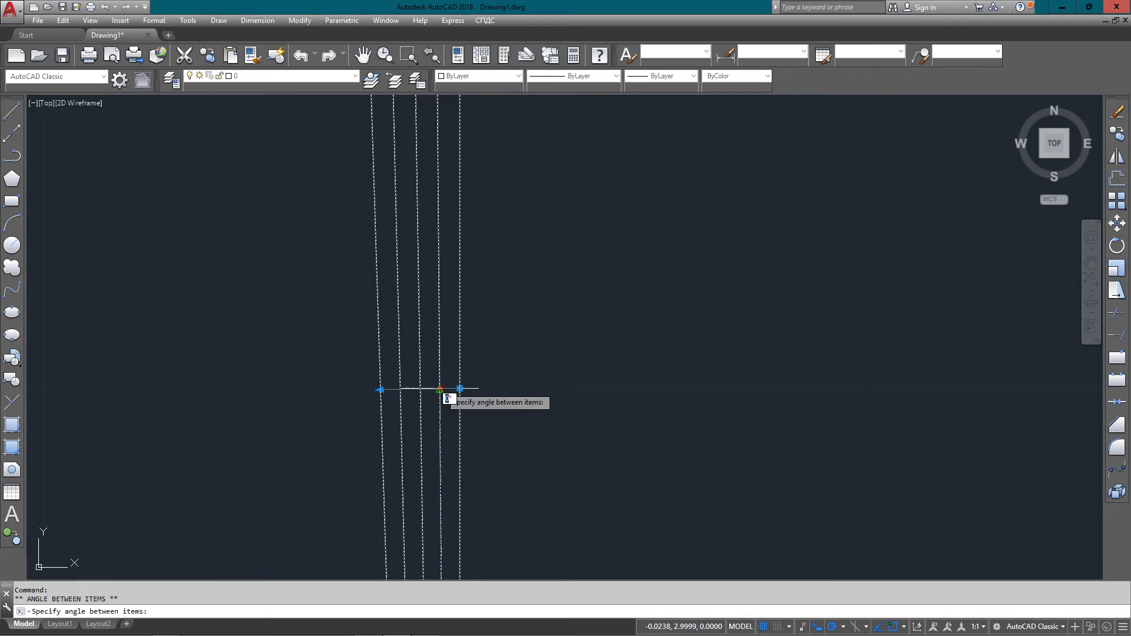
{"action": "type", "text": "75"}
{"action": "key", "text": "Return"}
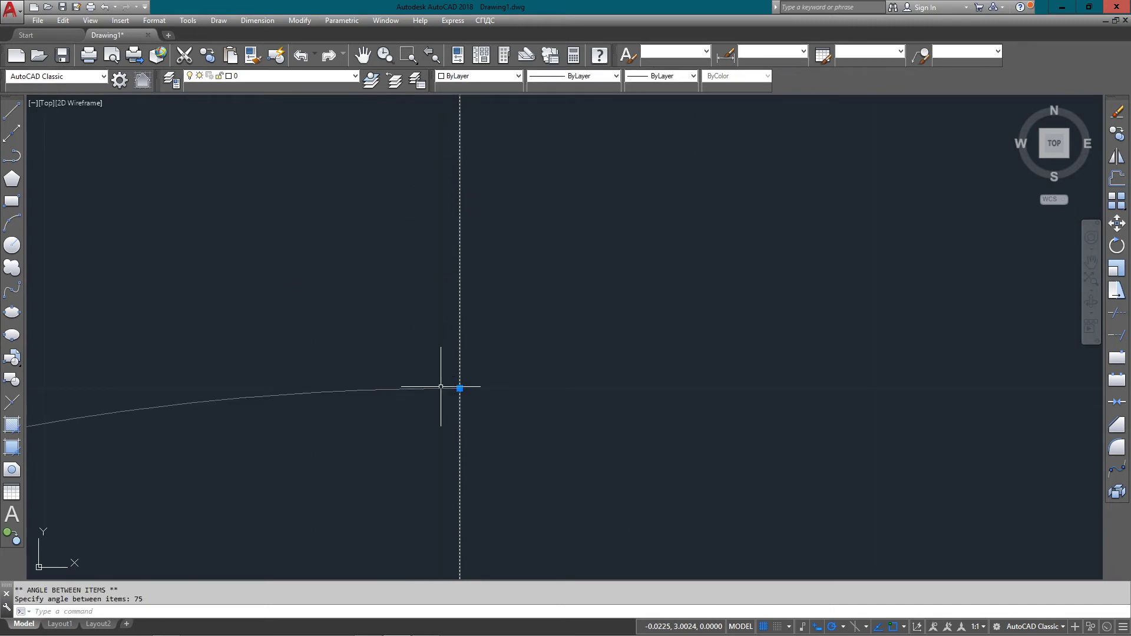
{"action": "scroll", "coordinate": [441, 387], "scroll_direction": "down", "scroll_amount": 10}
{"action": "scroll", "coordinate": [564, 413], "scroll_direction": "up", "scroll_amount": 6}
{"action": "scroll", "coordinate": [565, 424], "scroll_direction": "down", "scroll_amount": 2}
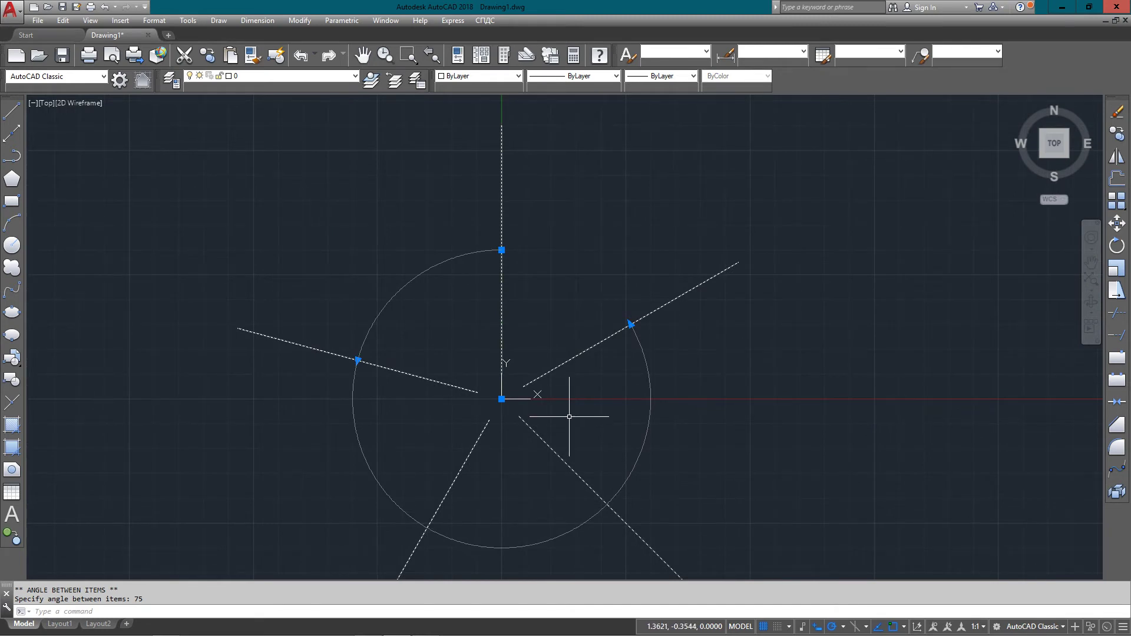
Select and erase the polar array
{"action": "left_click", "coordinate": [599, 321]}
{"action": "left_click", "coordinate": [513, 396]}
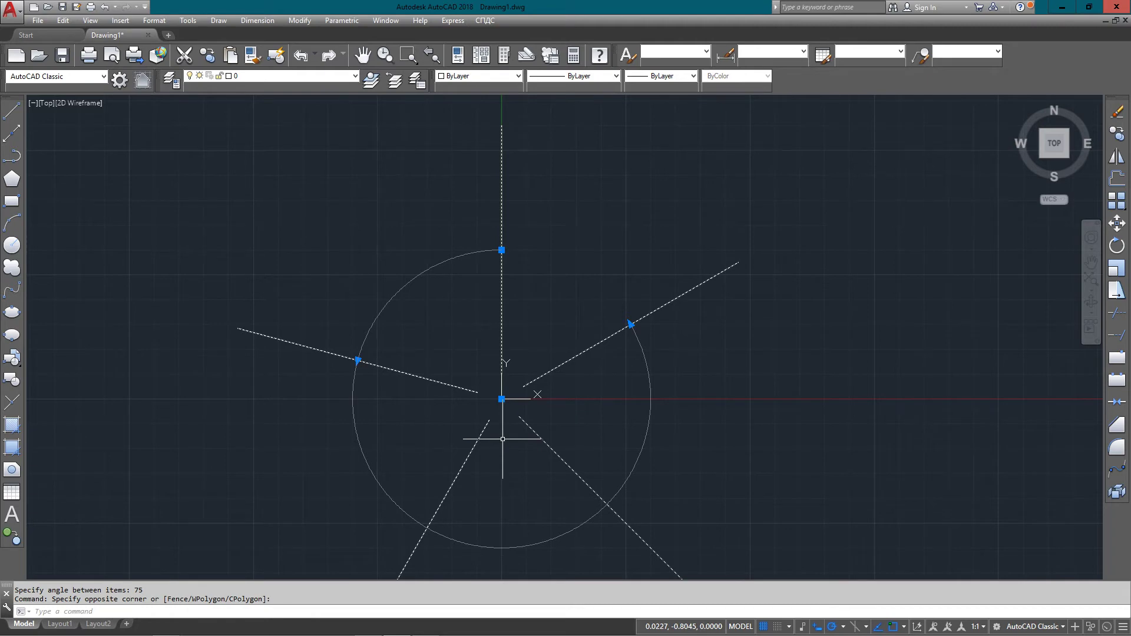
{"action": "key", "text": "Escape"}
{"action": "left_click", "coordinate": [556, 367]}
{"action": "left_click", "coordinate": [463, 463]}
{"action": "key", "text": "Delete"}
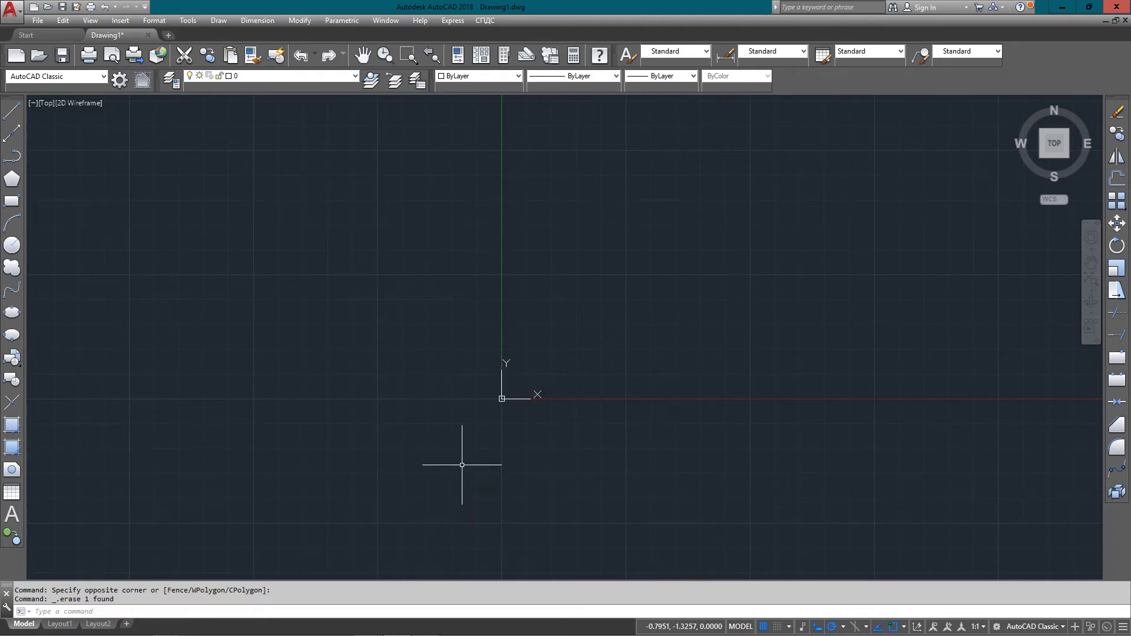
{"action": "scroll", "coordinate": [172, 162], "scroll_direction": "down", "scroll_amount": 1}
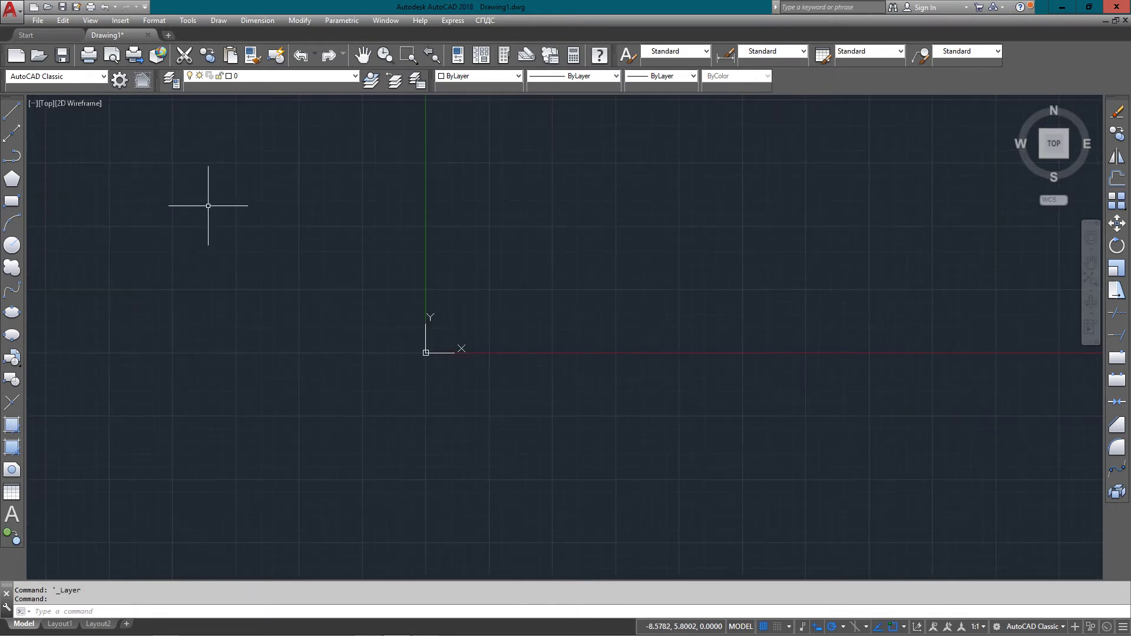
Turn on the BLOCK 2 and path layers and bring the yellow path into view
{"action": "left_click", "coordinate": [171, 79]}
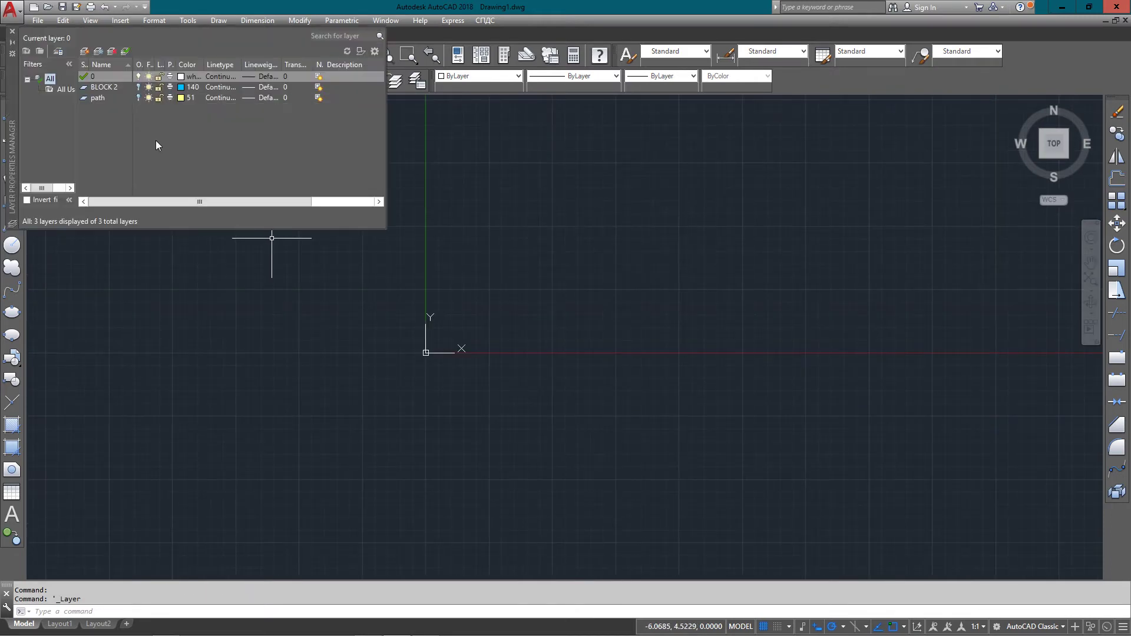
{"action": "left_click", "coordinate": [138, 87]}
{"action": "left_click", "coordinate": [139, 98]}
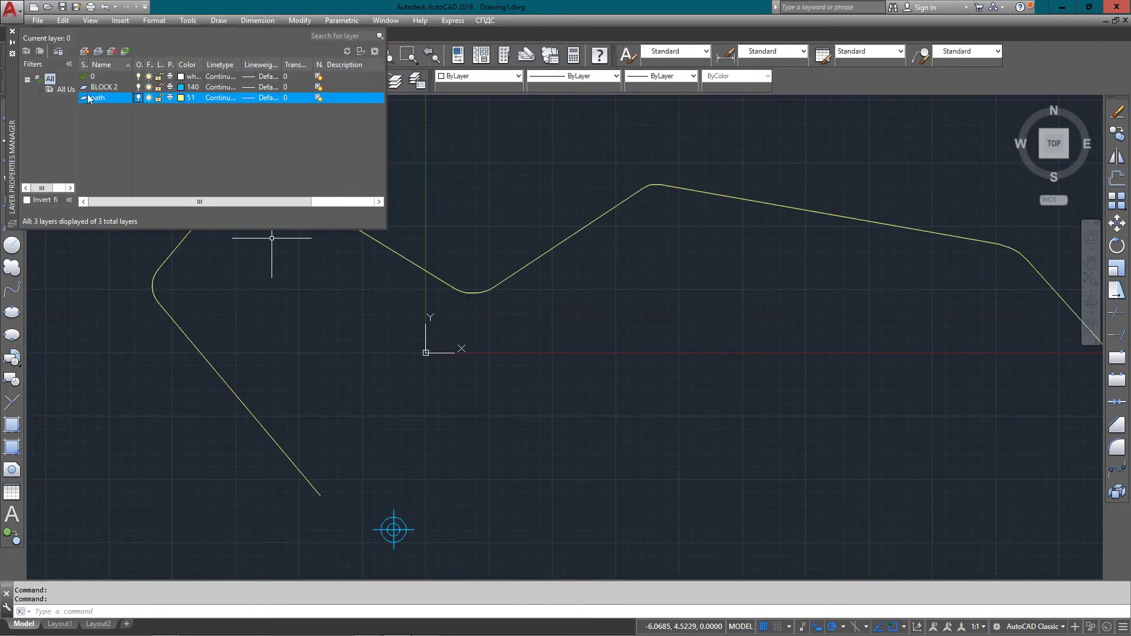
{"action": "left_click", "coordinate": [12, 31]}
{"action": "scroll", "coordinate": [412, 265], "scroll_direction": "down", "scroll_amount": 2}
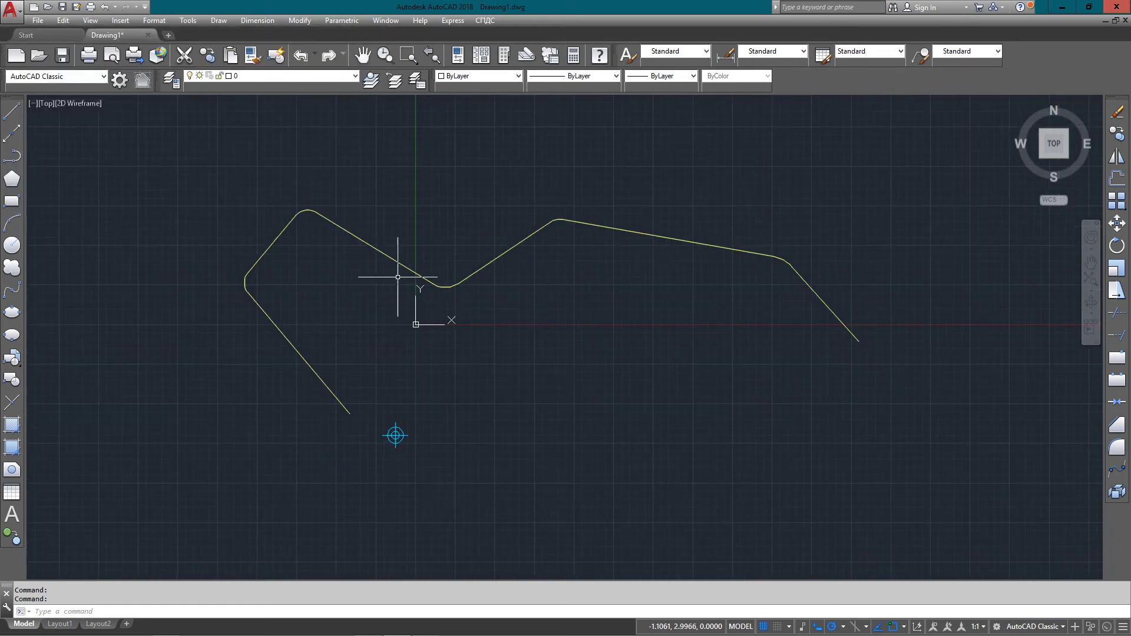
{"action": "scroll", "coordinate": [377, 374], "scroll_direction": "up", "scroll_amount": 2}
{"action": "scroll", "coordinate": [375, 436], "scroll_direction": "up", "scroll_amount": 8}
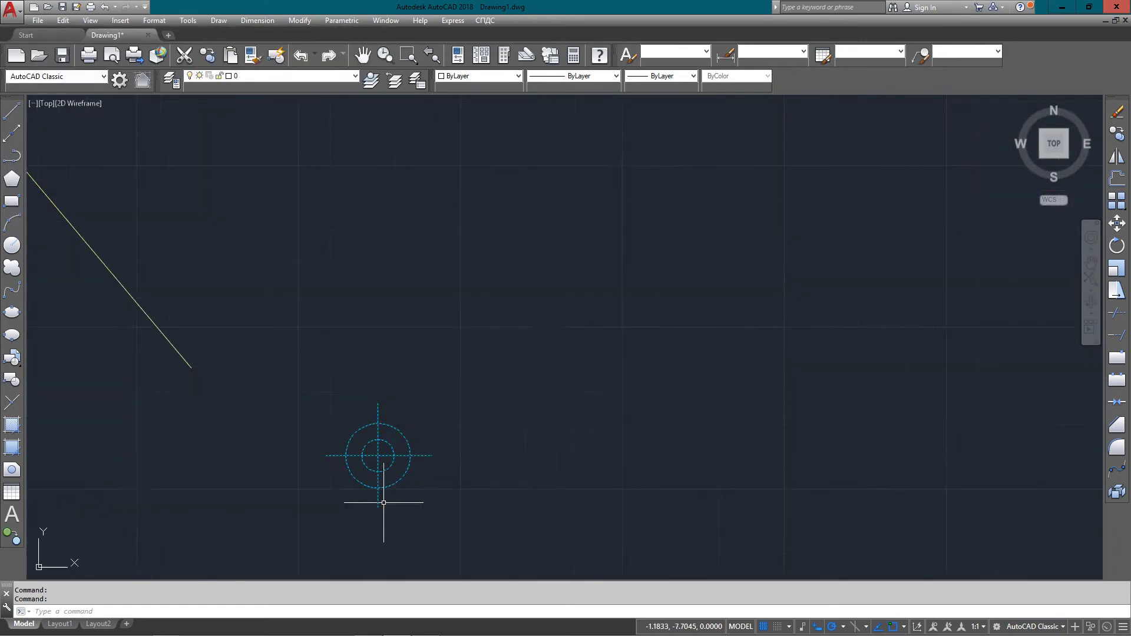
{"action": "scroll", "coordinate": [397, 458], "scroll_direction": "down", "scroll_amount": 3}
{"action": "scroll", "coordinate": [303, 328], "scroll_direction": "down", "scroll_amount": 2}
{"action": "middle_click_drag", "start_coordinate": [271, 329], "coordinate": [297, 435]}
{"action": "scroll", "coordinate": [293, 436], "scroll_direction": "down", "scroll_amount": 4}
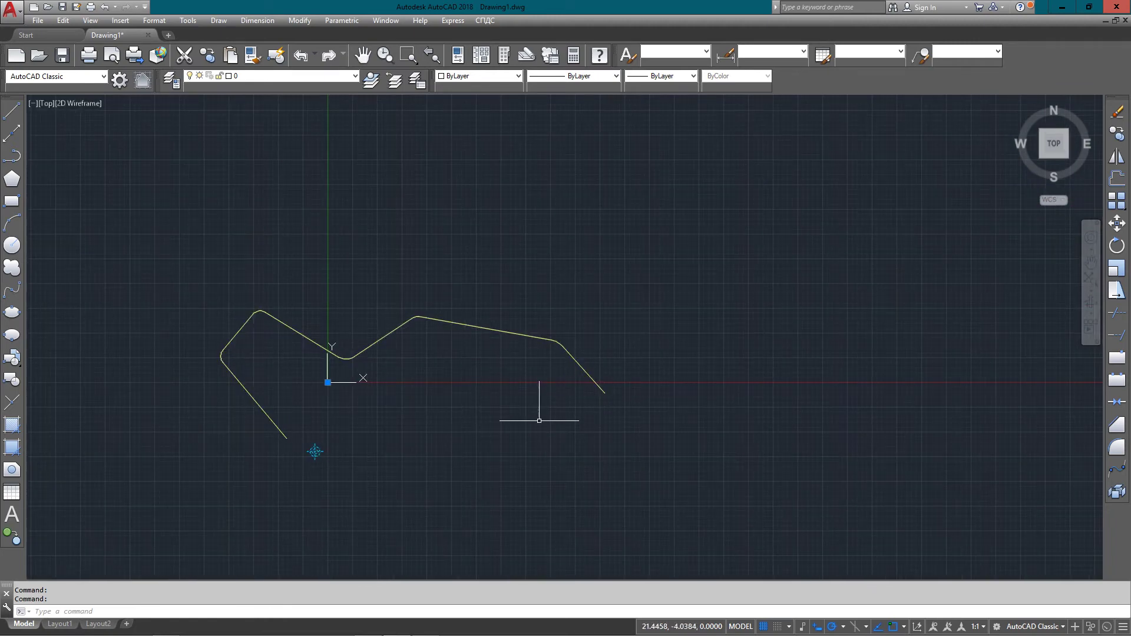
Move the target symbol from its centre to the yellow polyline's endpoint
{"action": "left_click", "coordinate": [293, 475]}
{"action": "scroll", "coordinate": [308, 455], "scroll_direction": "up", "scroll_amount": 5}
{"action": "left_click", "coordinate": [395, 432]}
{"action": "left_click", "coordinate": [1117, 224]}
{"action": "left_click", "coordinate": [391, 421]}
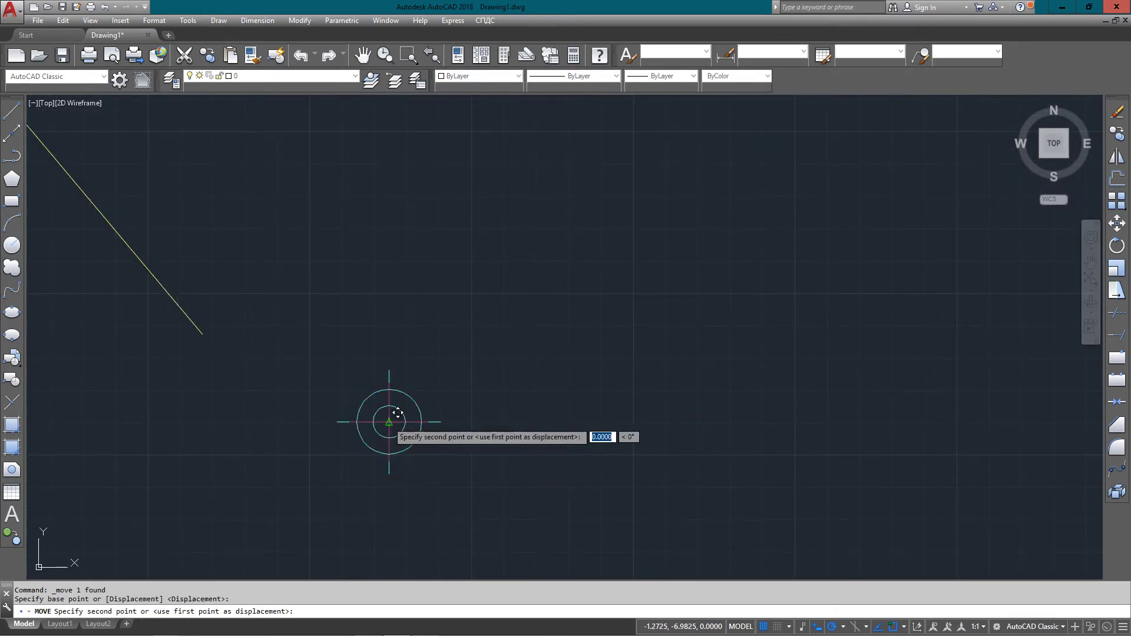
{"action": "left_click", "coordinate": [202, 334]}
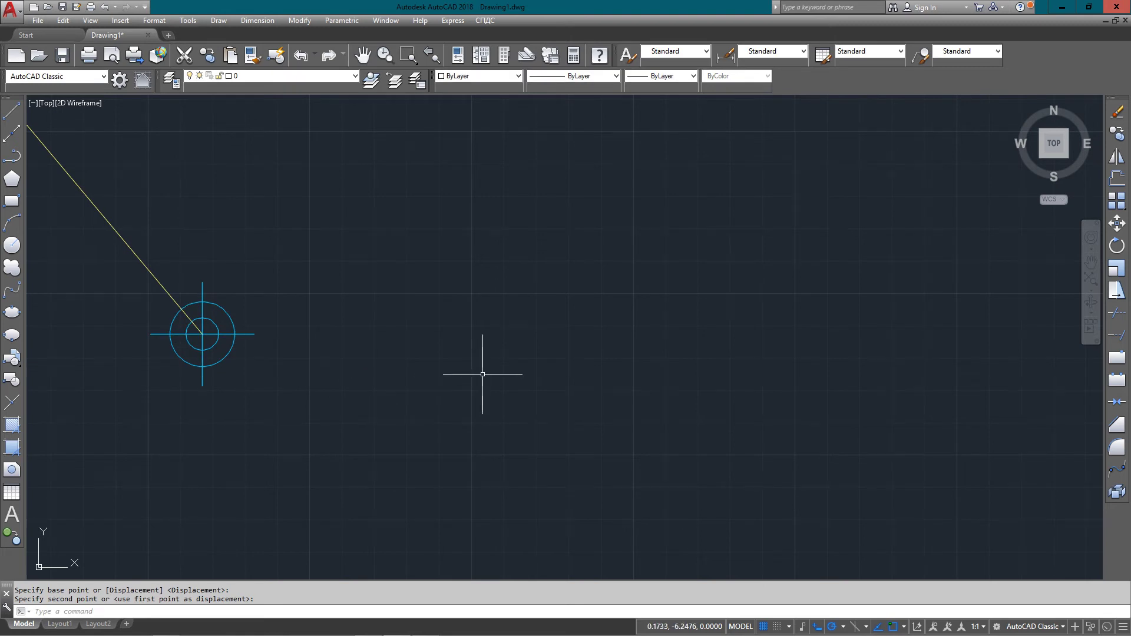
Start a path array of the target symbol along the yellow polyline
{"action": "type", "text": "AR"}
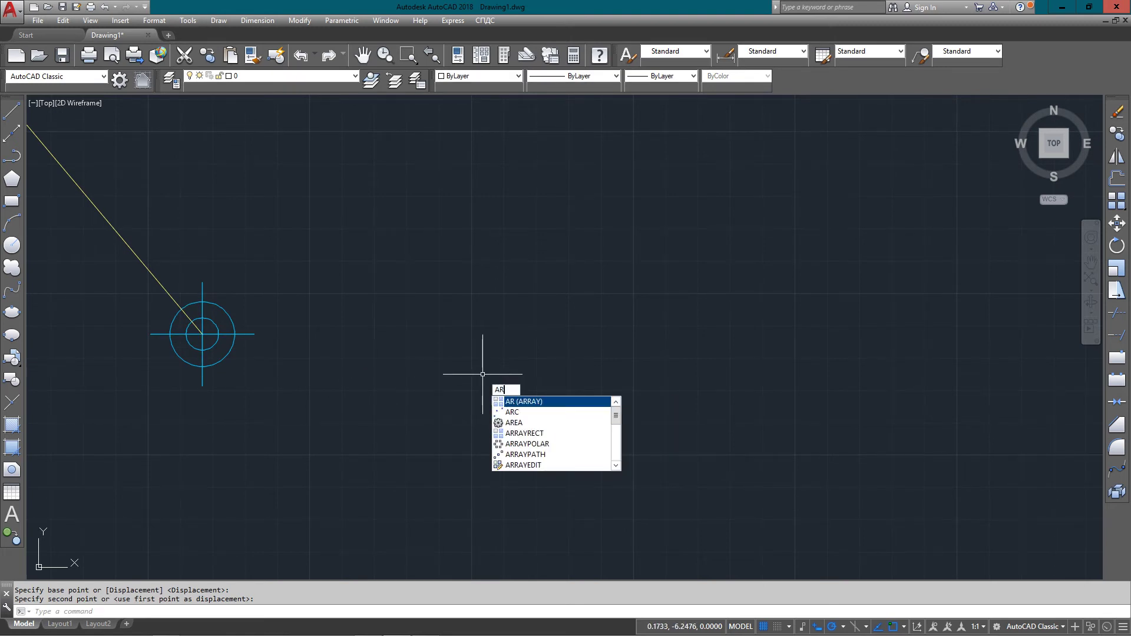
{"action": "key", "text": "Return"}
{"action": "key", "text": "Return"}
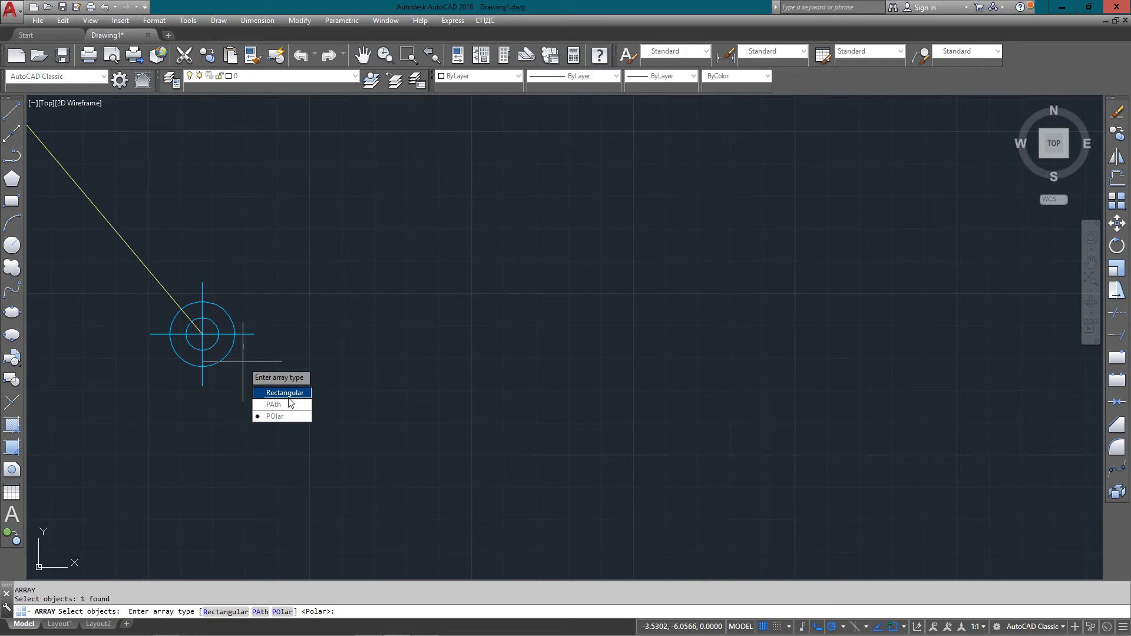
{"action": "left_click", "coordinate": [285, 405]}
{"action": "scroll", "coordinate": [243, 362], "scroll_direction": "down", "scroll_amount": 1}
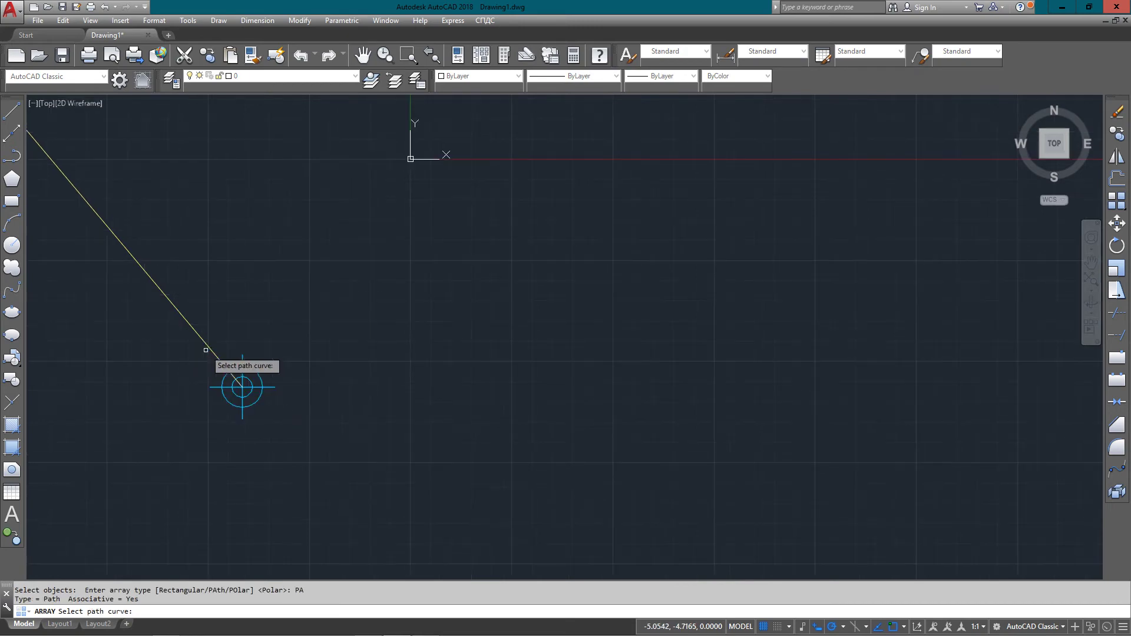
{"action": "left_click", "coordinate": [208, 346]}
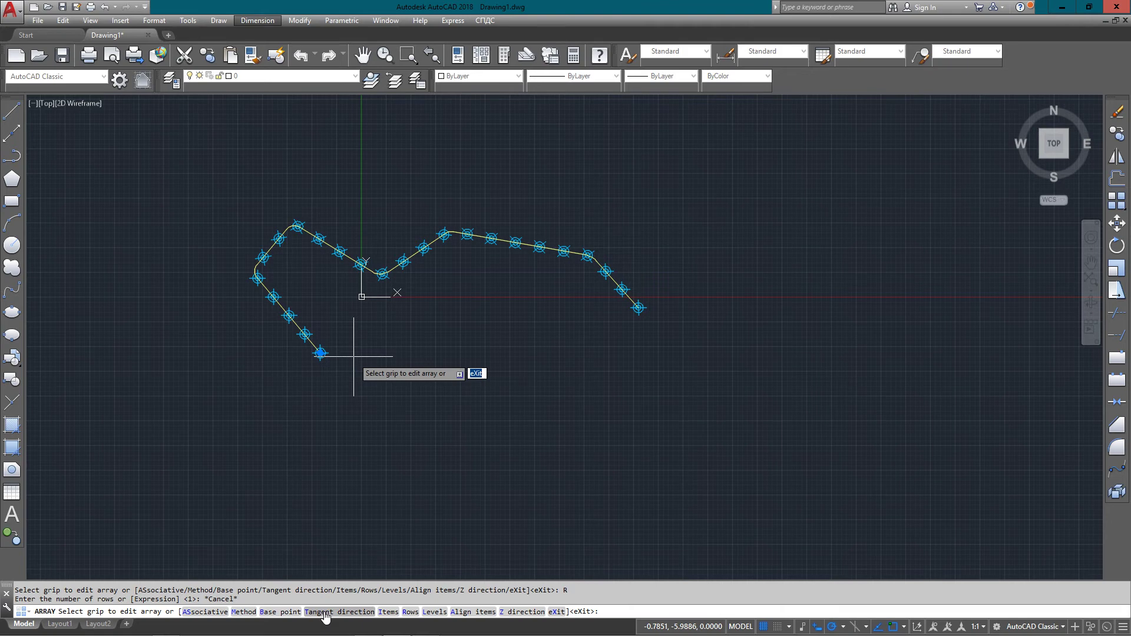
Set the path array to 10 items and exit the ARRAY command
{"action": "left_click", "coordinate": [388, 612]}
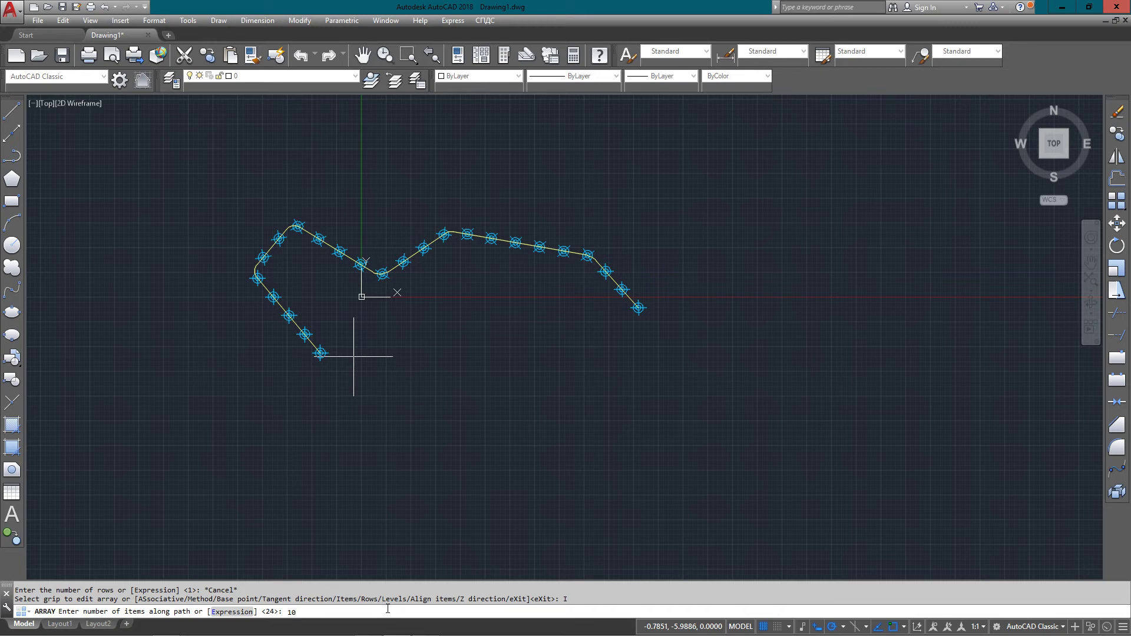
{"action": "key", "text": "Return"}
{"action": "scroll", "coordinate": [328, 373], "scroll_direction": "up", "scroll_amount": 2}
{"action": "middle_click_drag", "start_coordinate": [328, 373], "coordinate": [375, 433]}
{"action": "type", "text": "x"}
{"action": "key", "text": "Return"}
{"action": "middle_click_drag", "start_coordinate": [412, 320], "coordinate": [400, 380]}
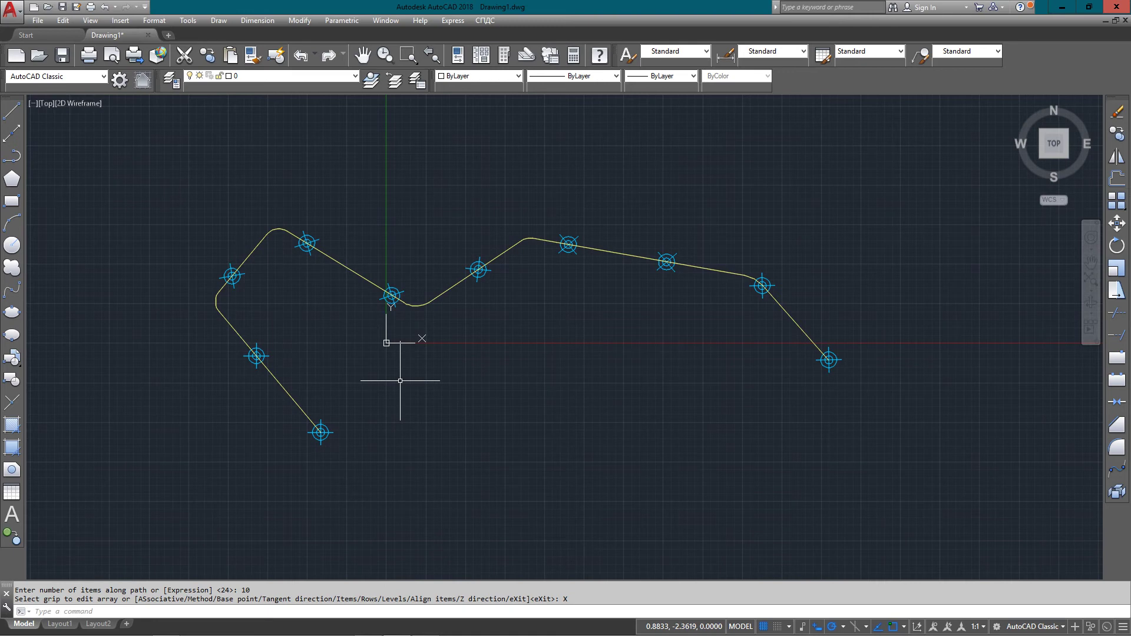
Window-zoom on the array and erase the yellow polyline, leaving the 10 targets
{"action": "type", "text": "ZOOM"}
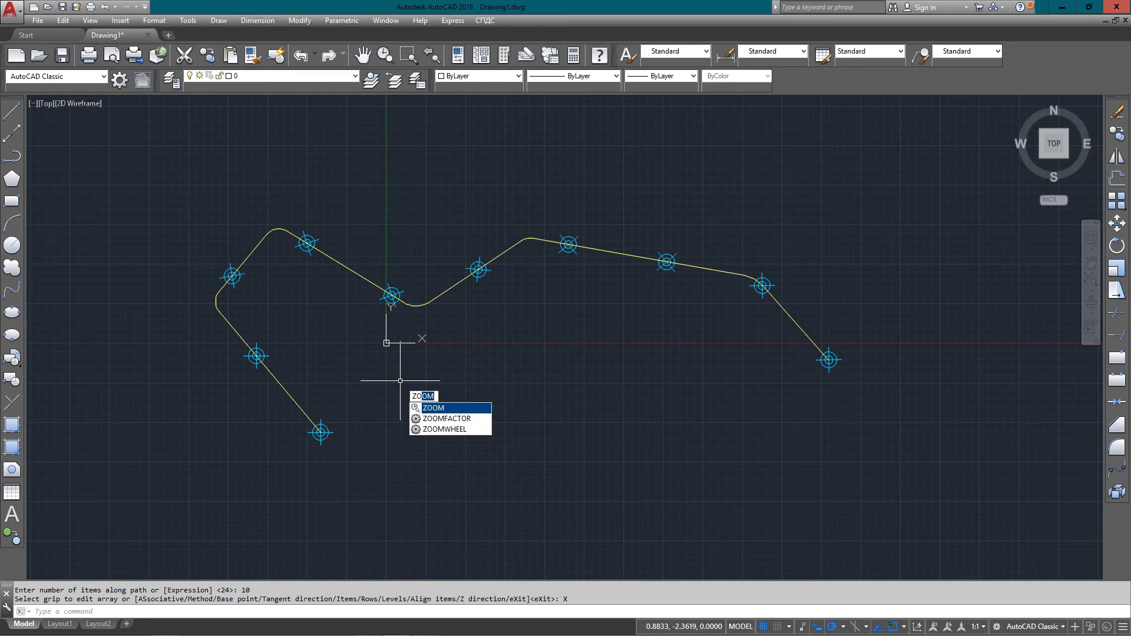
{"action": "key", "text": "Return"}
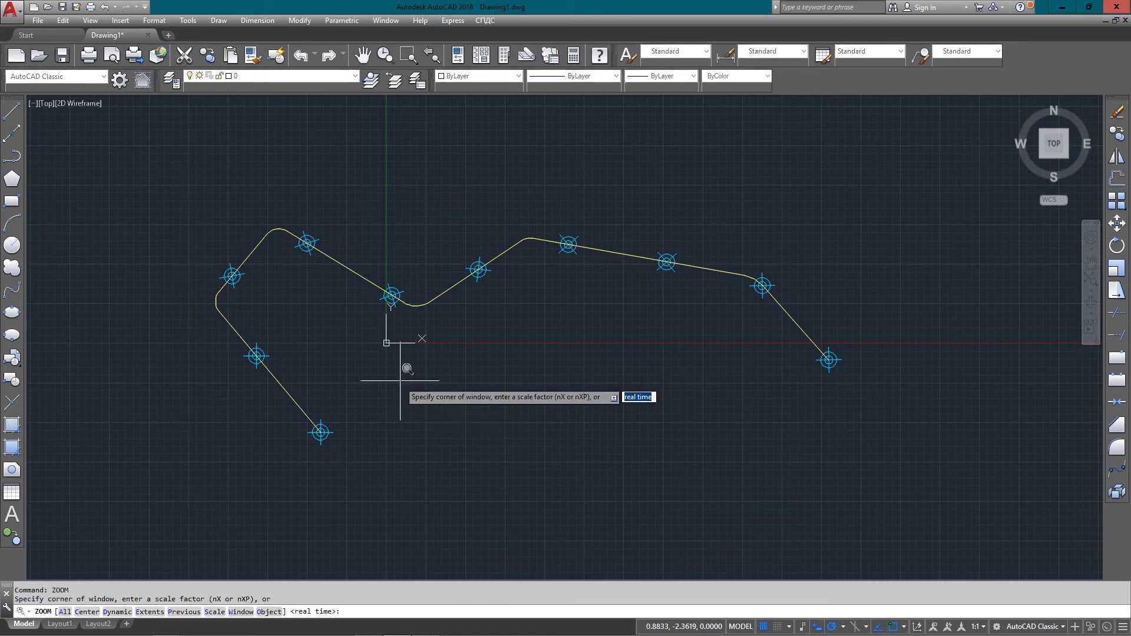
{"action": "left_click", "coordinate": [72, 125]}
{"action": "left_click", "coordinate": [972, 516]}
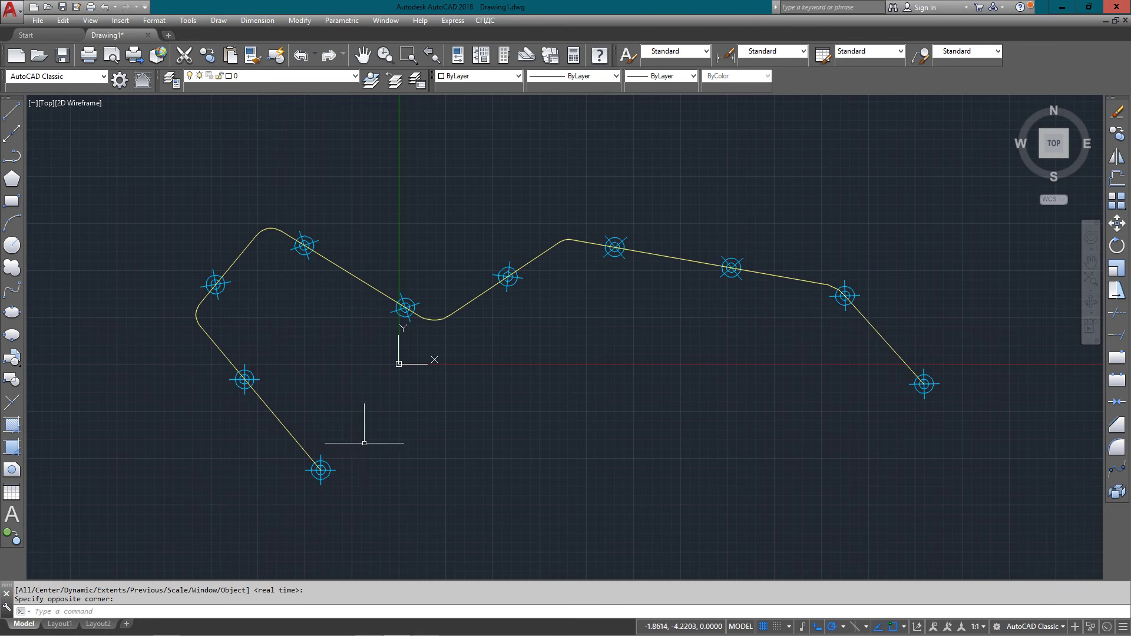
{"action": "left_click", "coordinate": [451, 381]}
{"action": "left_click", "coordinate": [454, 255]}
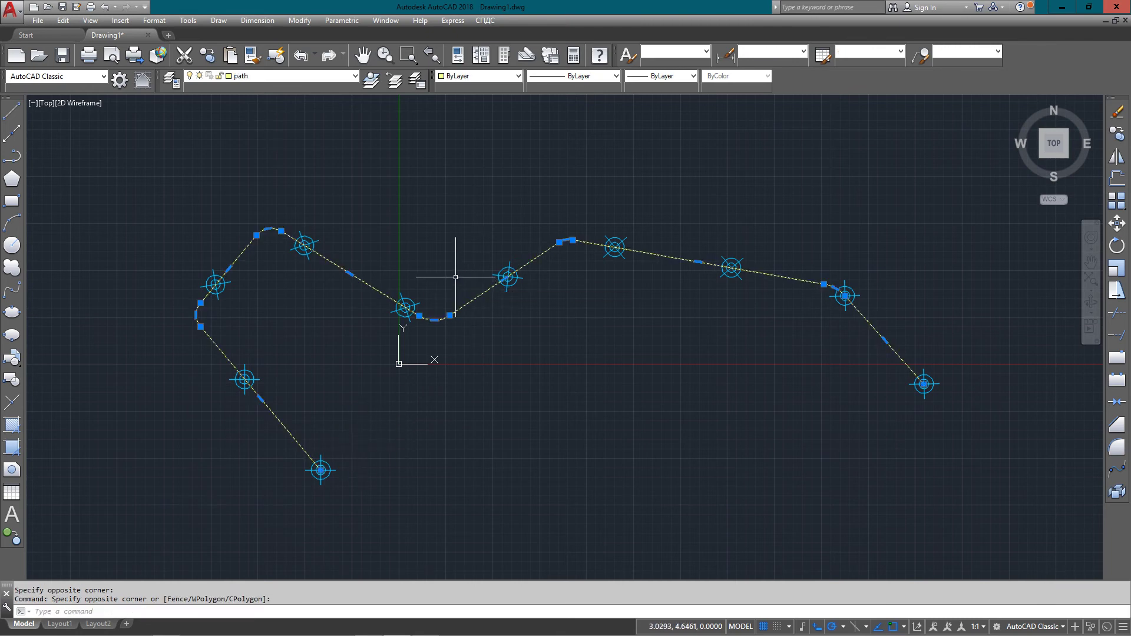
{"action": "key", "text": "Delete"}
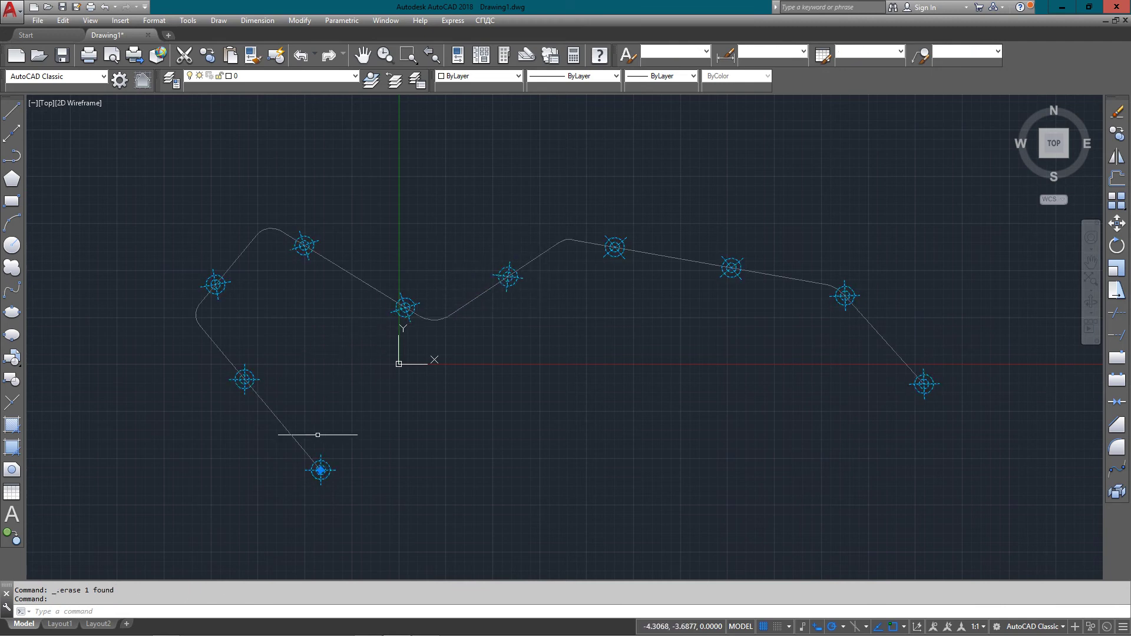
{"action": "left_click", "coordinate": [321, 470]}
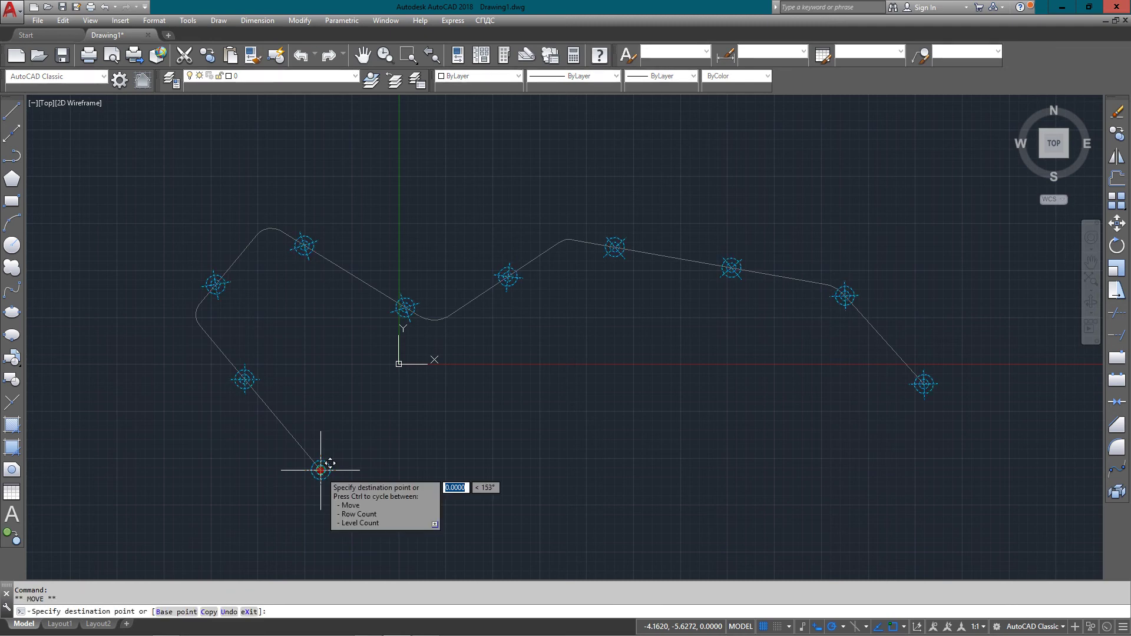
{"action": "key", "text": "Escape"}
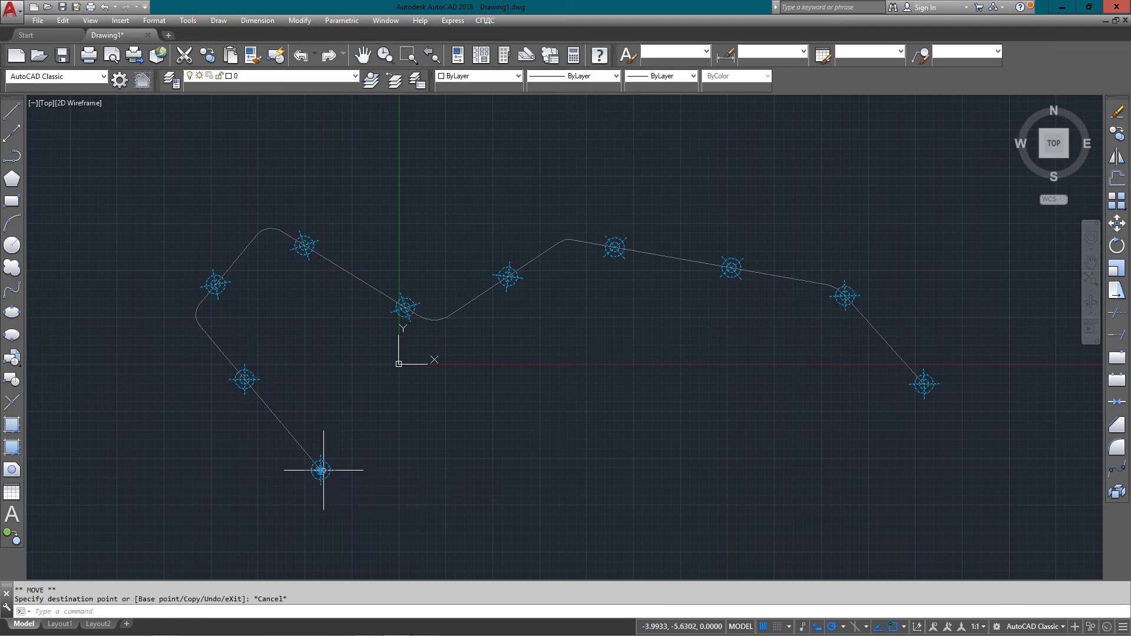
{"action": "mouse_move", "coordinate": [321, 470]}
{"action": "left_click", "coordinate": [360, 492]}
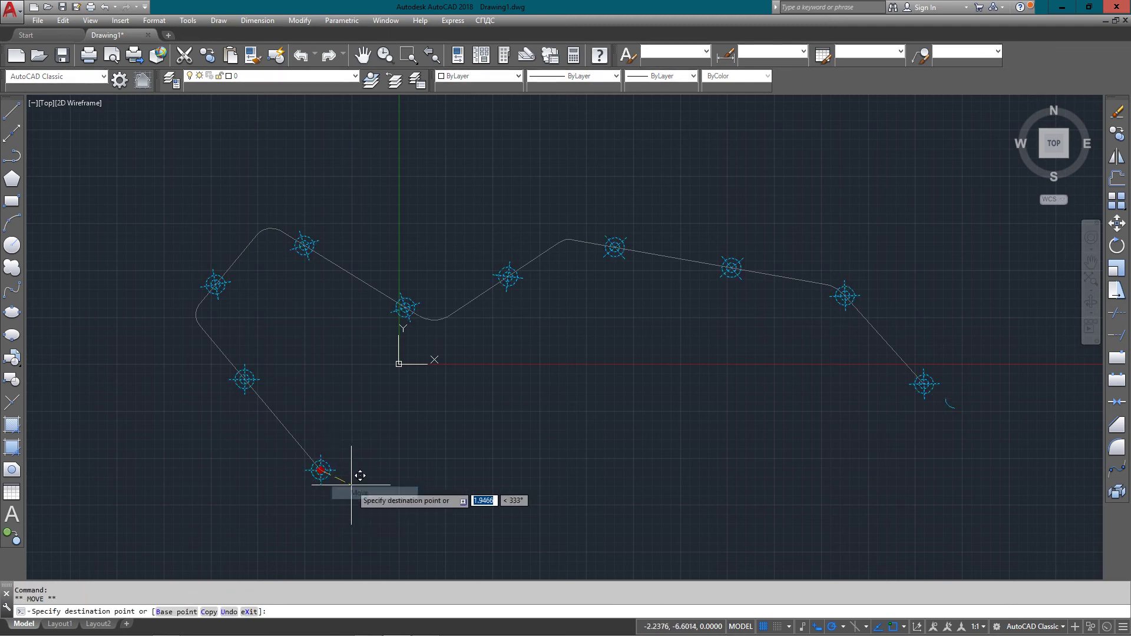
{"action": "mouse_move", "coordinate": [381, 471]}
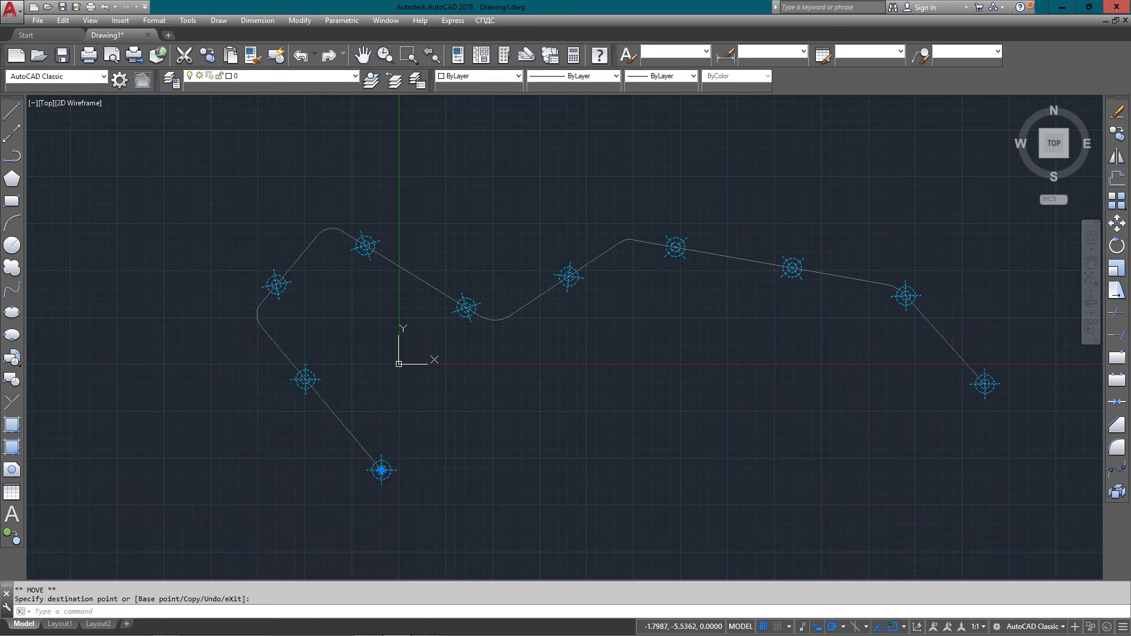
{"action": "left_click", "coordinate": [421, 503]}
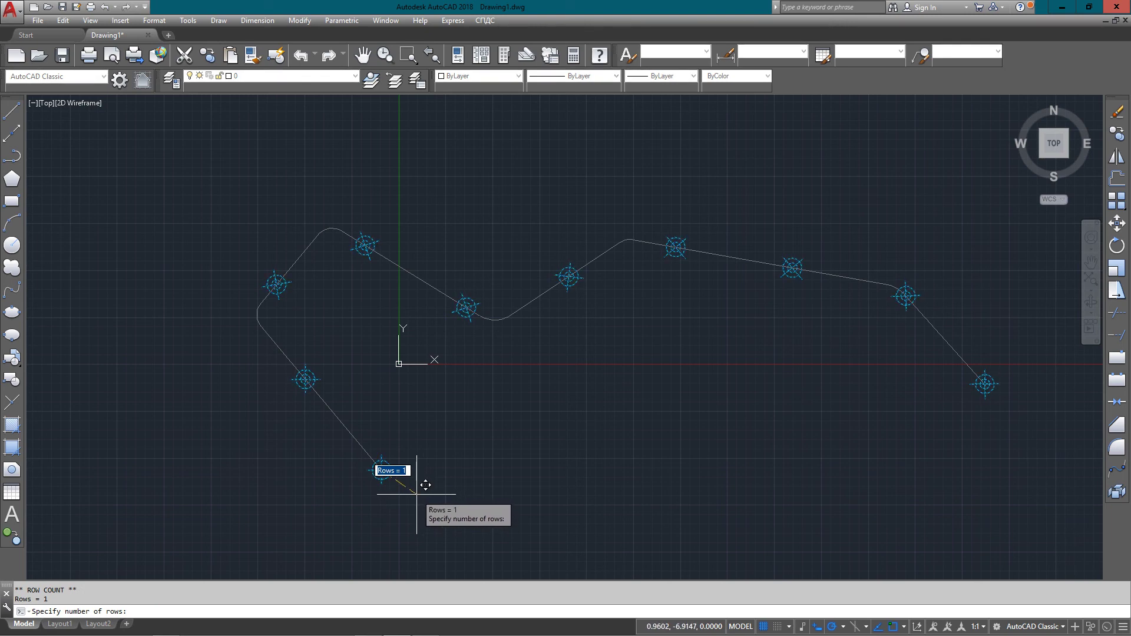
{"action": "key", "text": "Escape"}
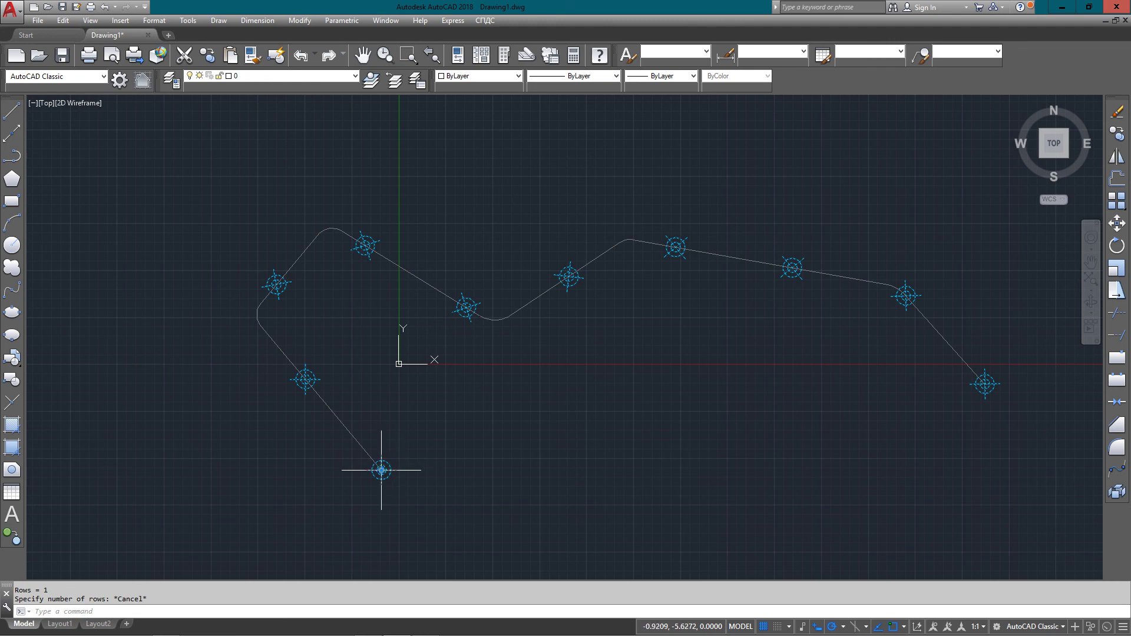
{"action": "mouse_move", "coordinate": [381, 470]}
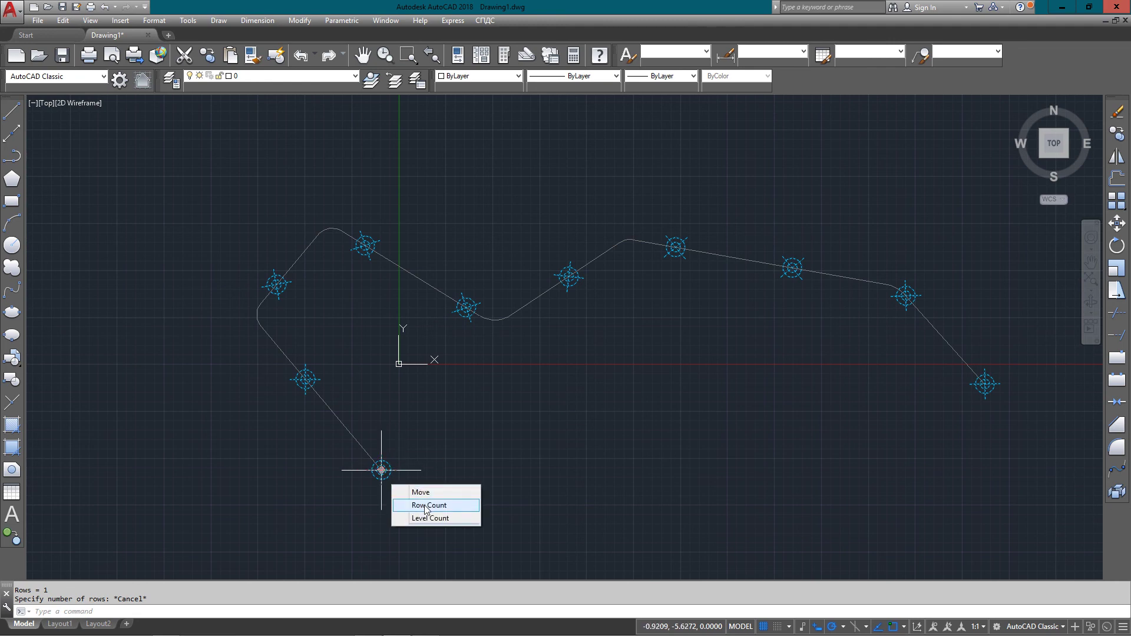
{"action": "left_click", "coordinate": [409, 466]}
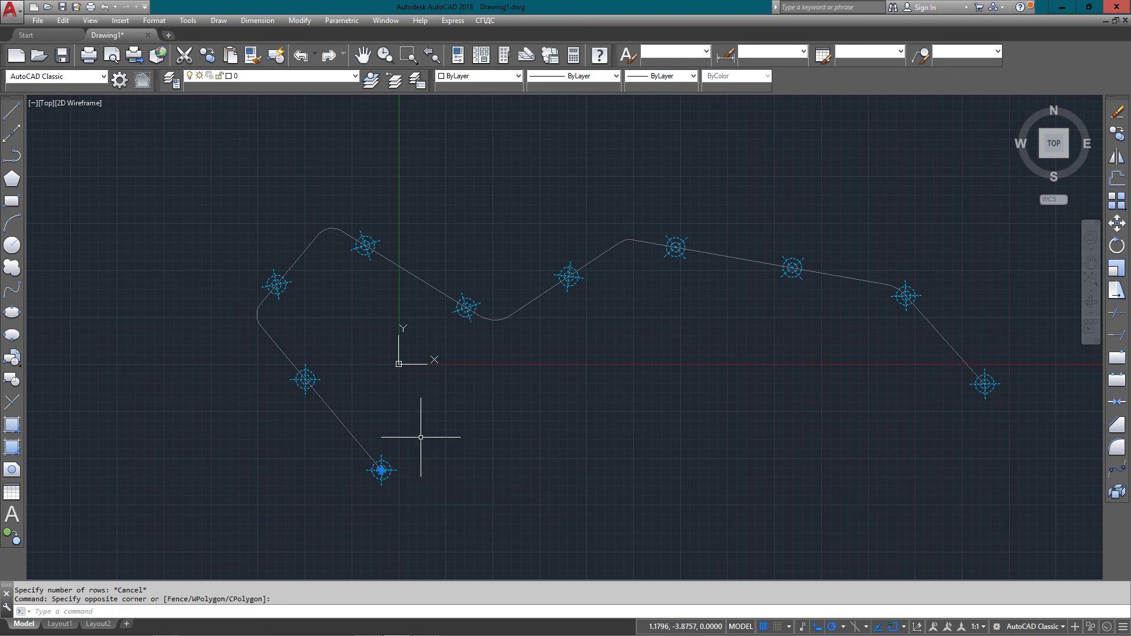